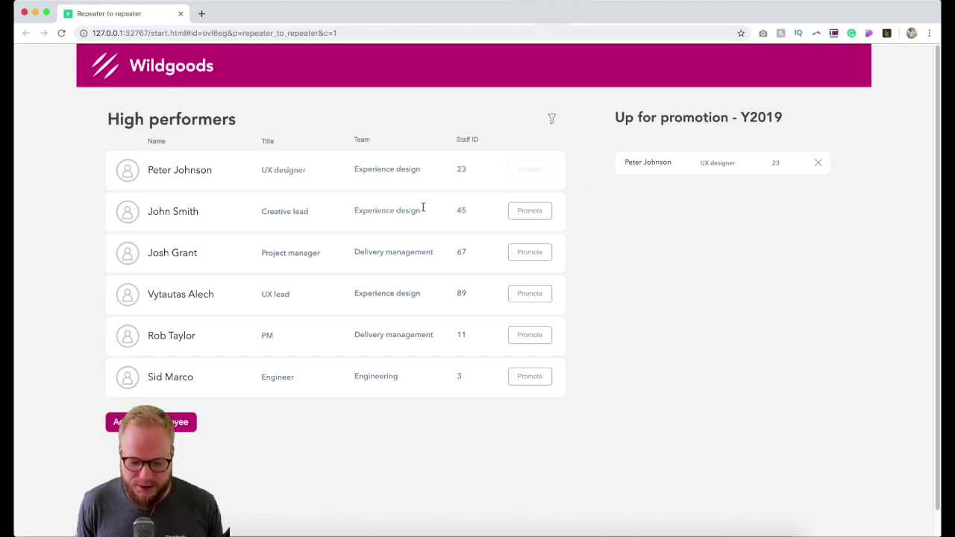
Promote the employees in the second, fourth and fifth rows of the preview.
click(522, 211)
click(529, 293)
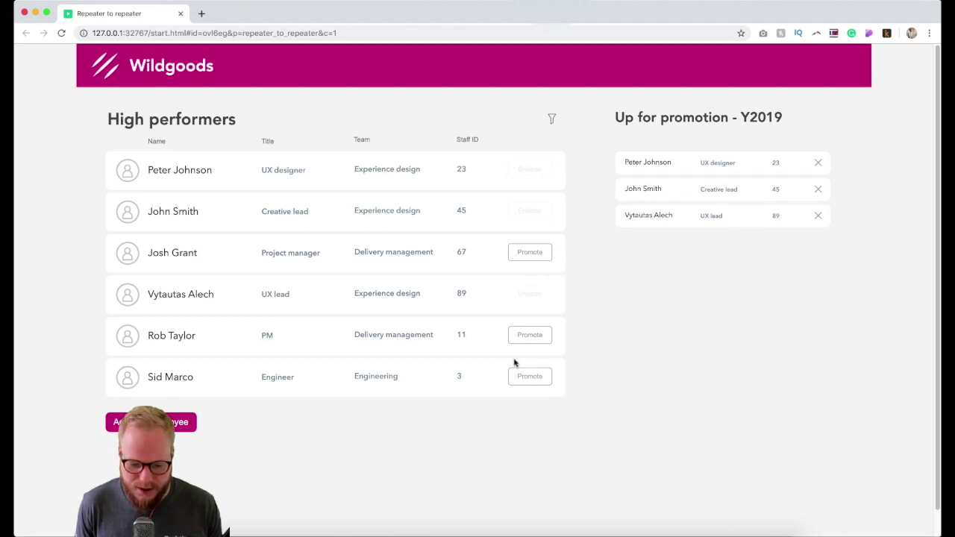
click(532, 338)
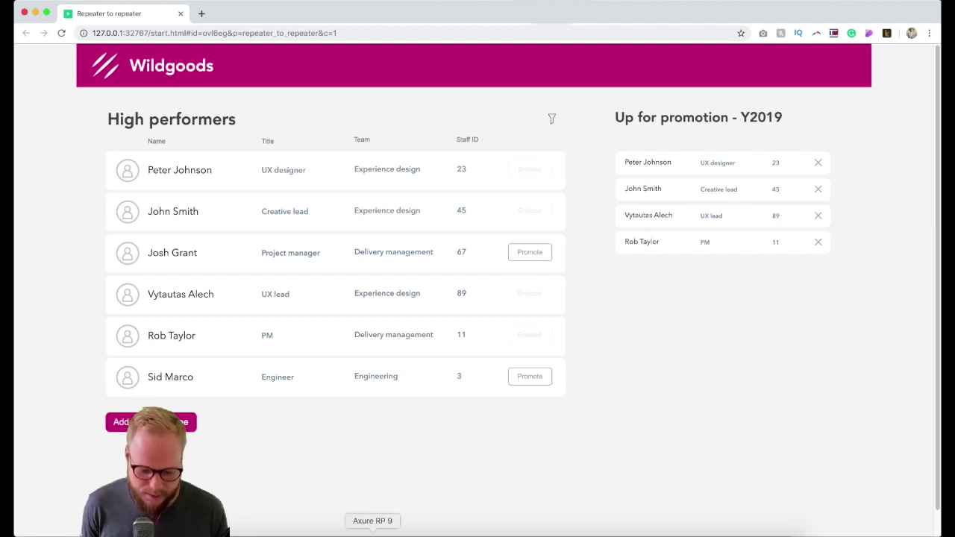
click(373, 532)
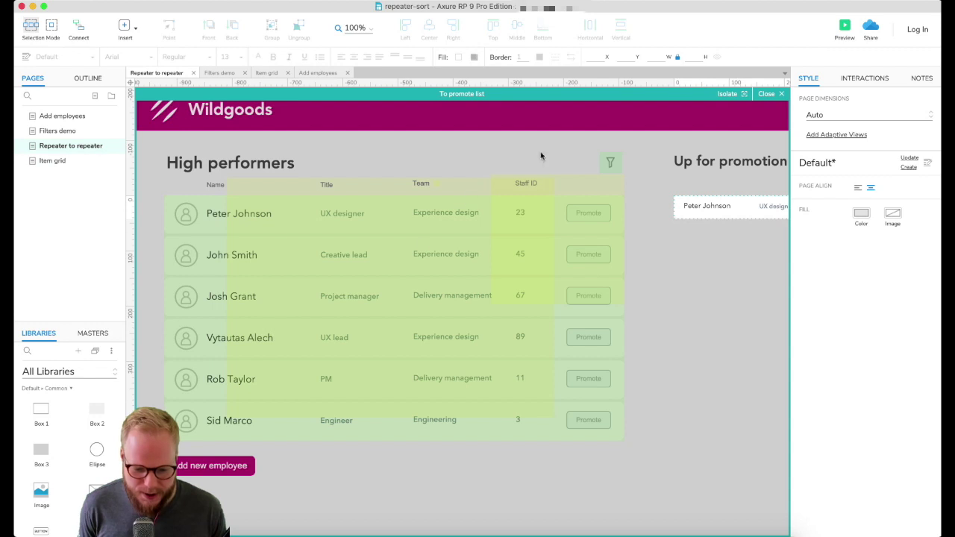
Exit the isolated view and compare the Employee list's six data rows with the empty To promote list.
click(773, 94)
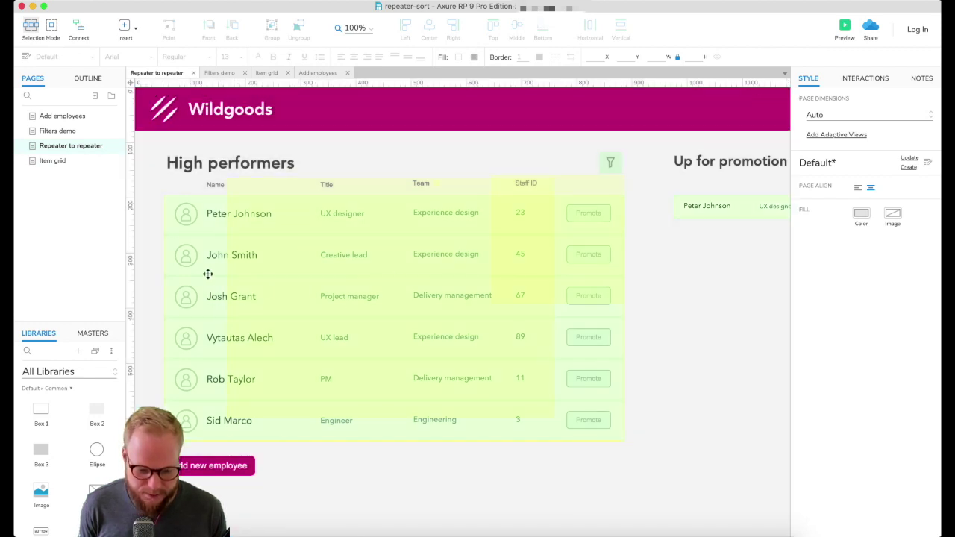
click(275, 262)
click(743, 204)
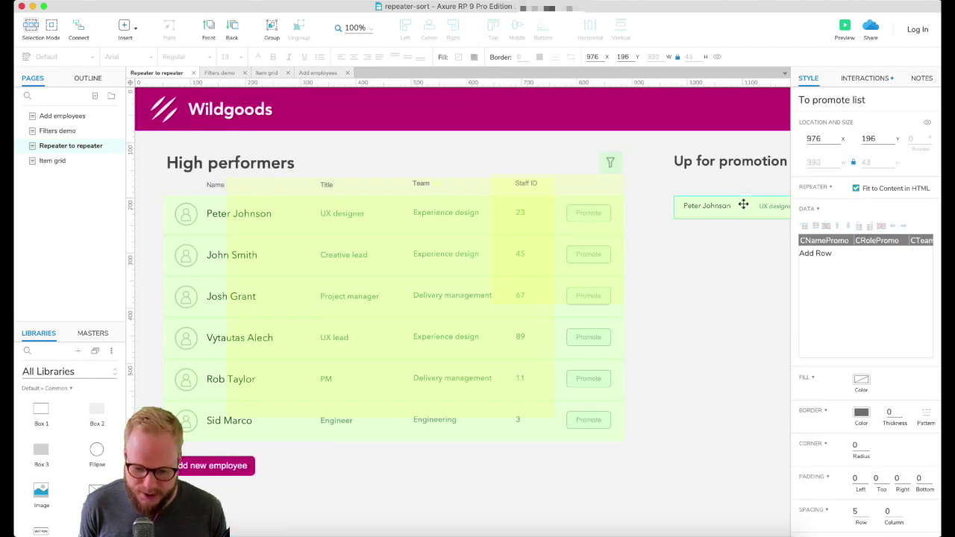
click(194, 235)
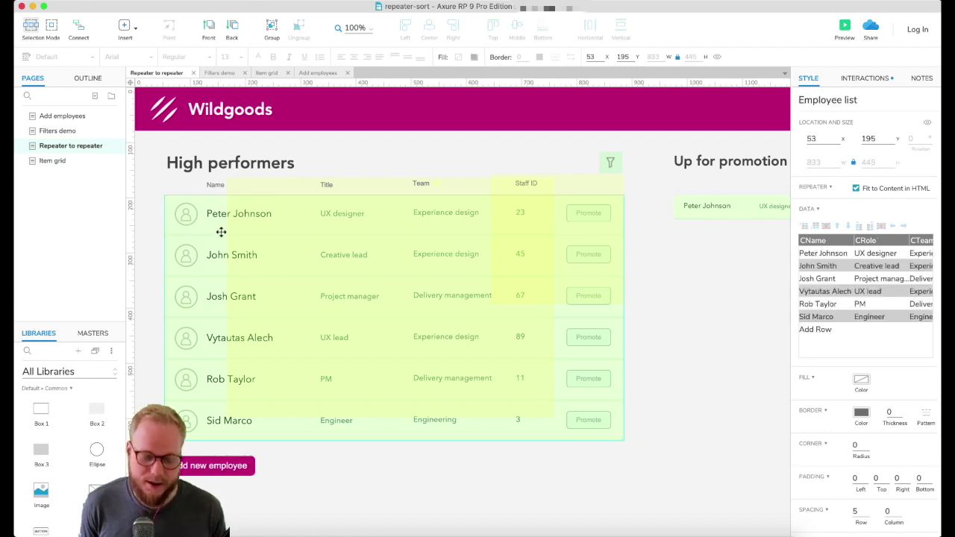
click(728, 200)
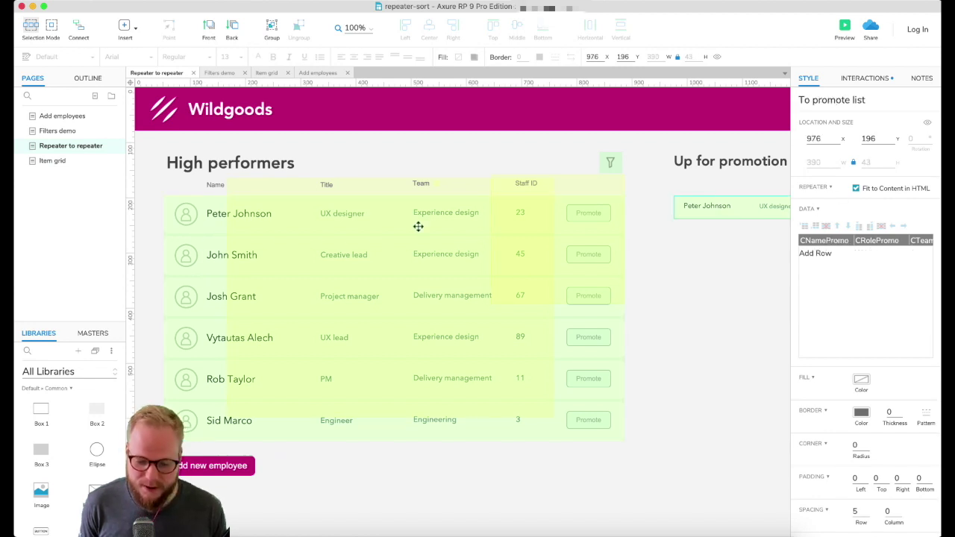
click(210, 251)
click(725, 205)
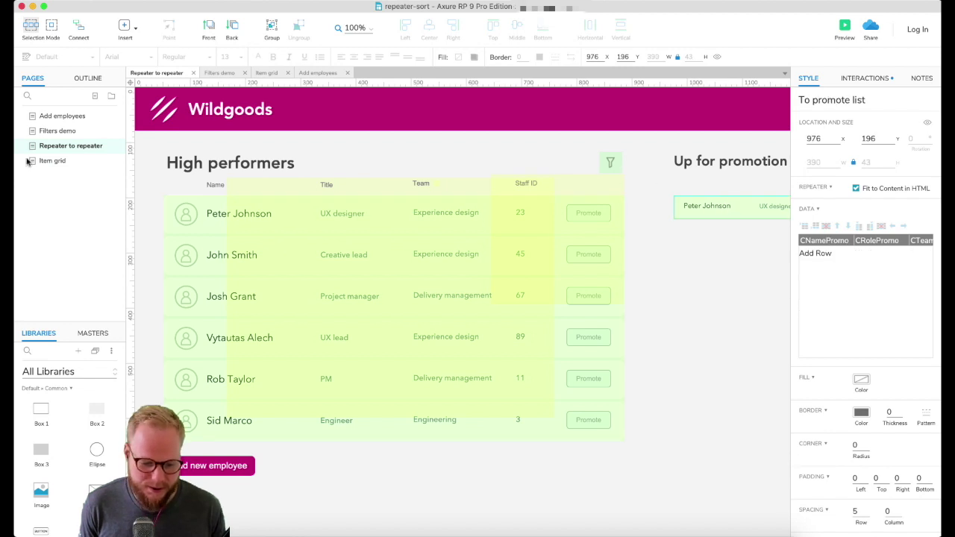
click(77, 149)
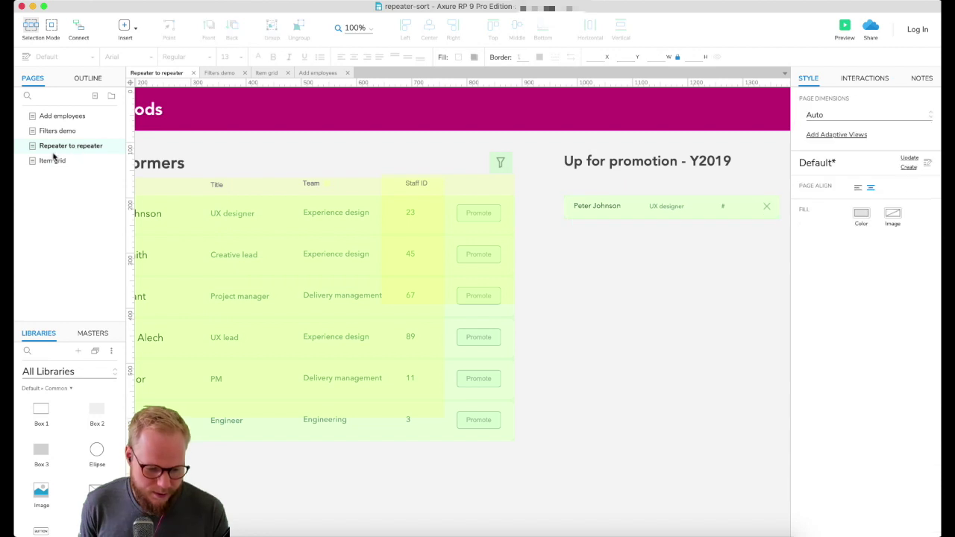
Duplicate the Repeater to repeater page and name the copy Repeater to repeater across pages.
right_click(54, 148)
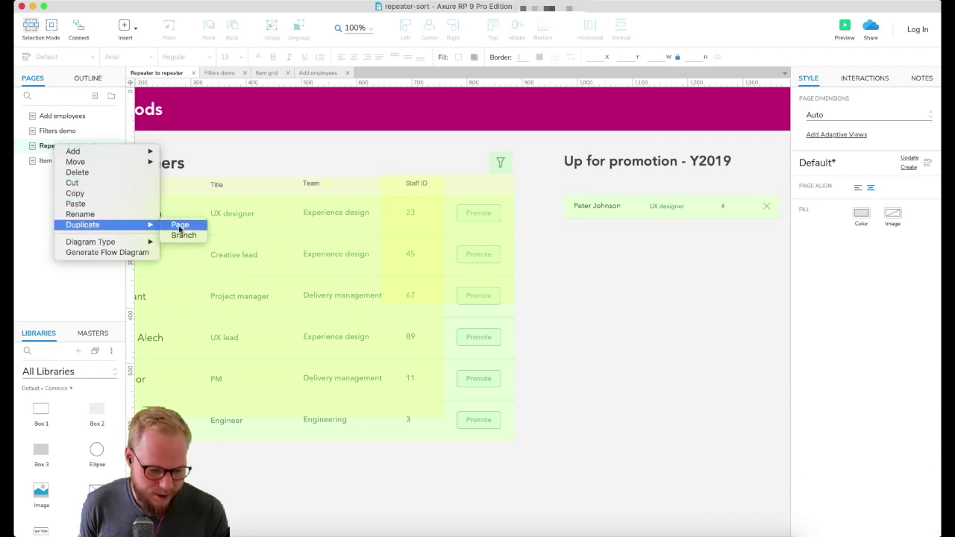
click(178, 224)
text(Repeater to repeater across pages)
key(Return)
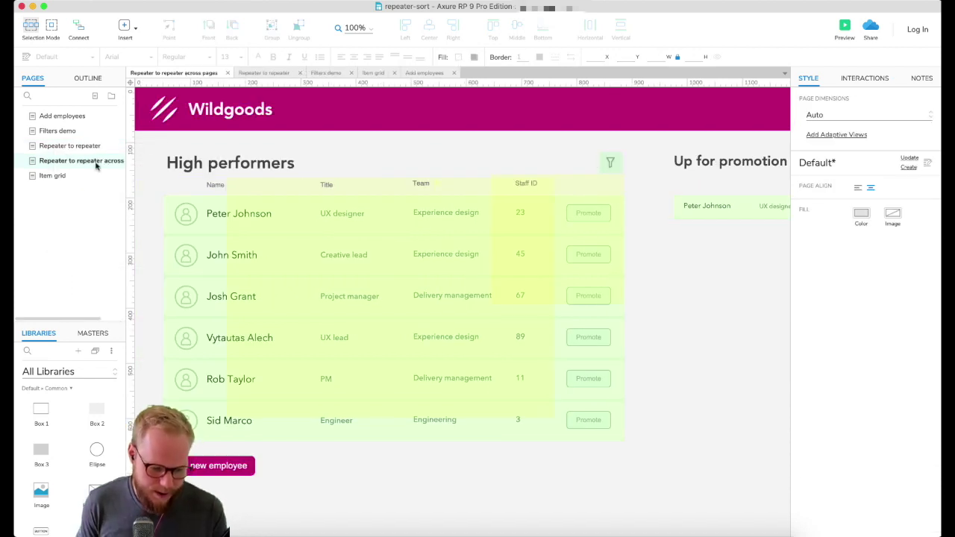
Add a new page named Results nested under the duplicated page.
click(94, 96)
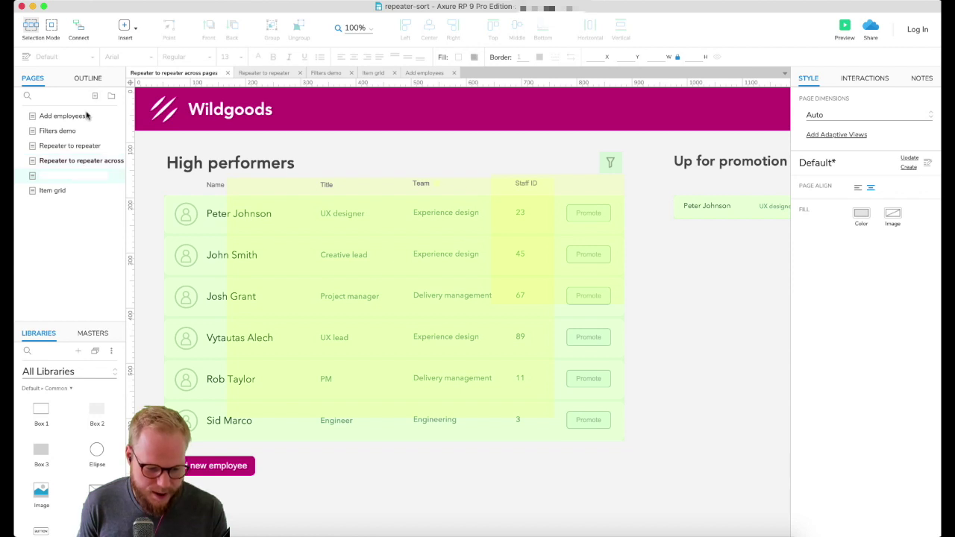
text(Results)
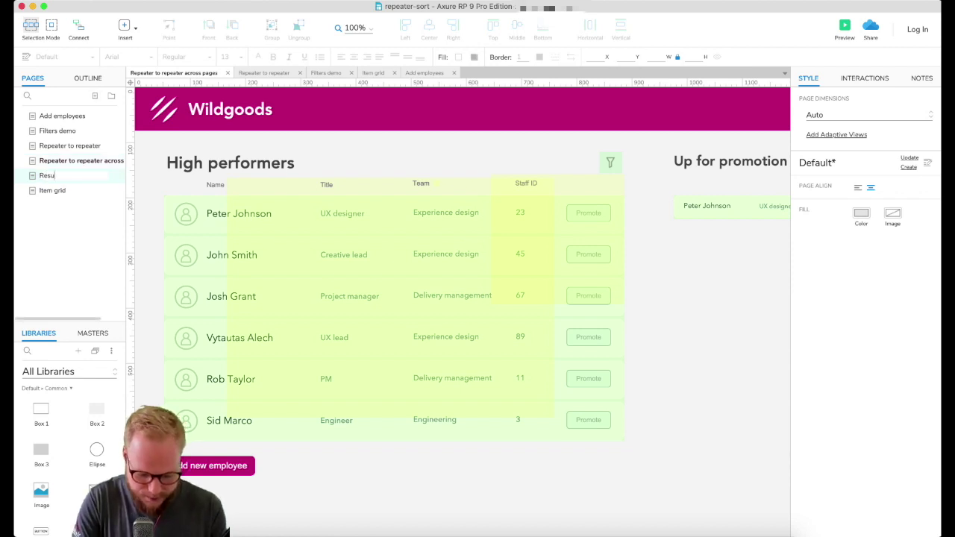
key(Return)
drag(46, 182, 60, 162)
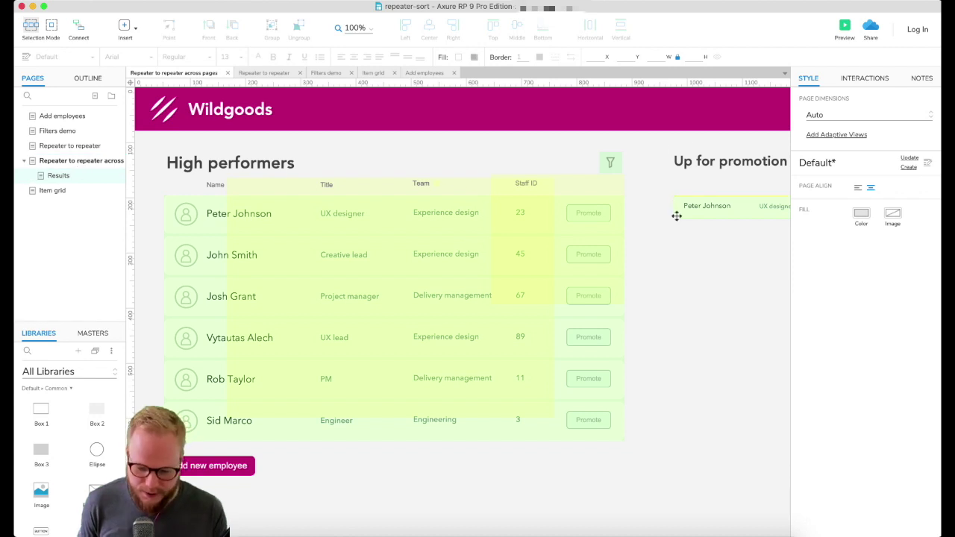
Select the Up for promotion heading and list, then switch to the Results page.
scroll(676, 216, right, 5)
drag(428, 137, 722, 283)
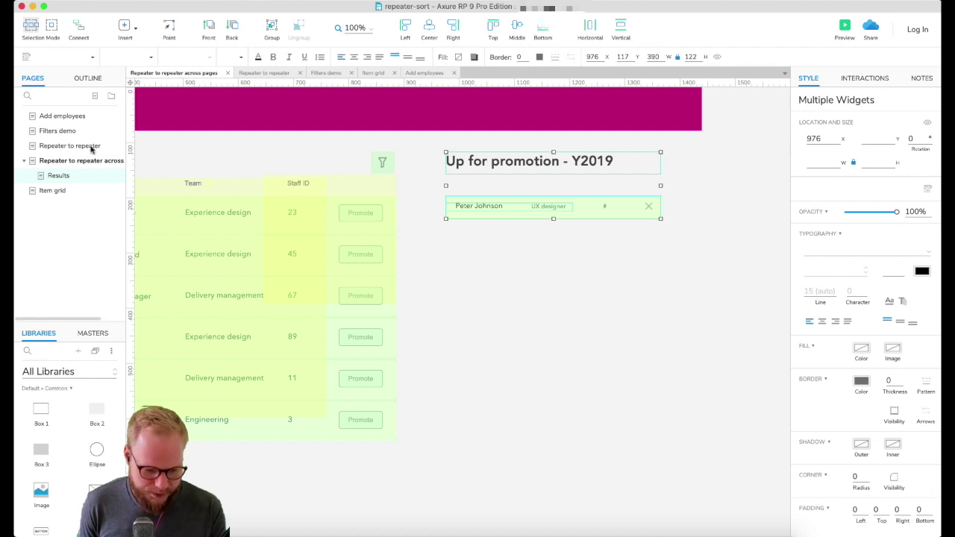
click(68, 179)
Paste the heading and promotion list onto Results and position them at x 78, y 149.
key(ctrl+v)
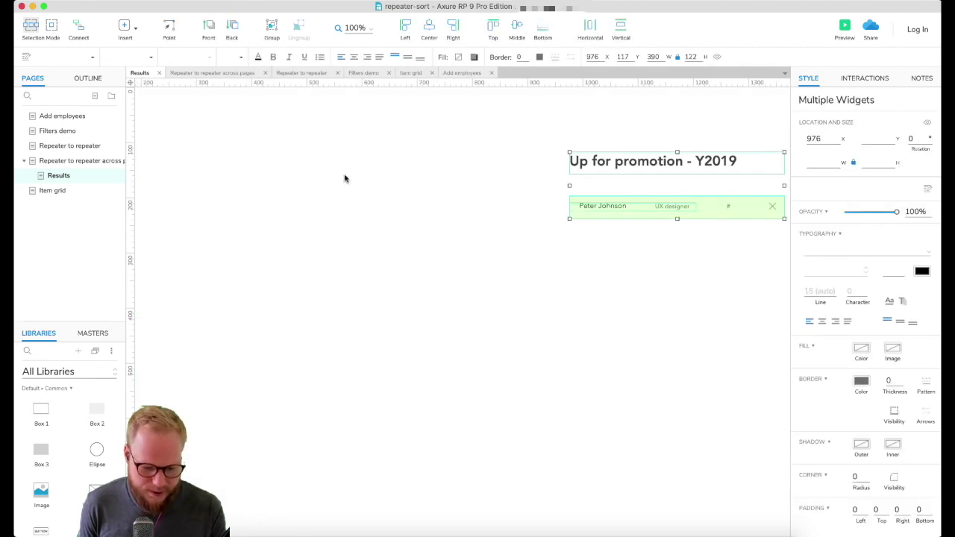
drag(606, 156, 173, 122)
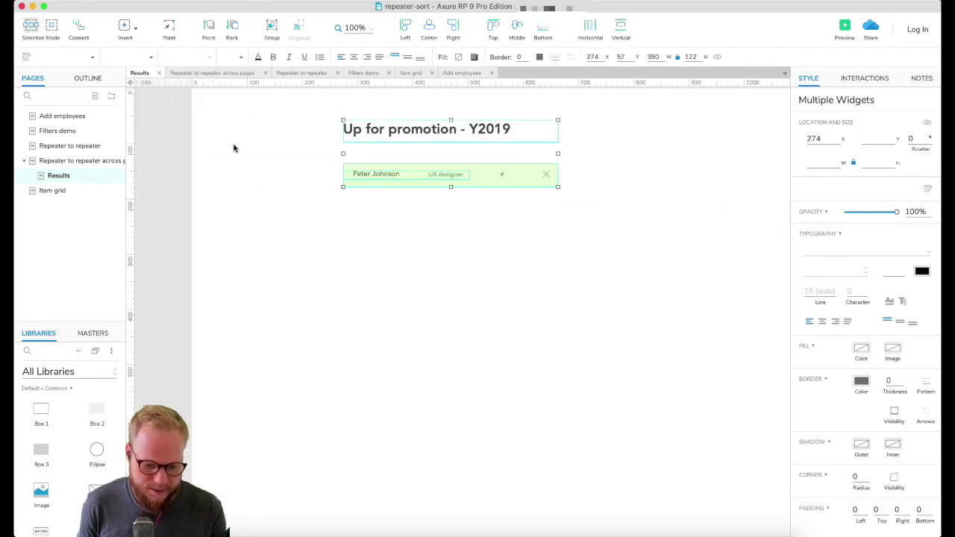
drag(345, 267, 239, 317)
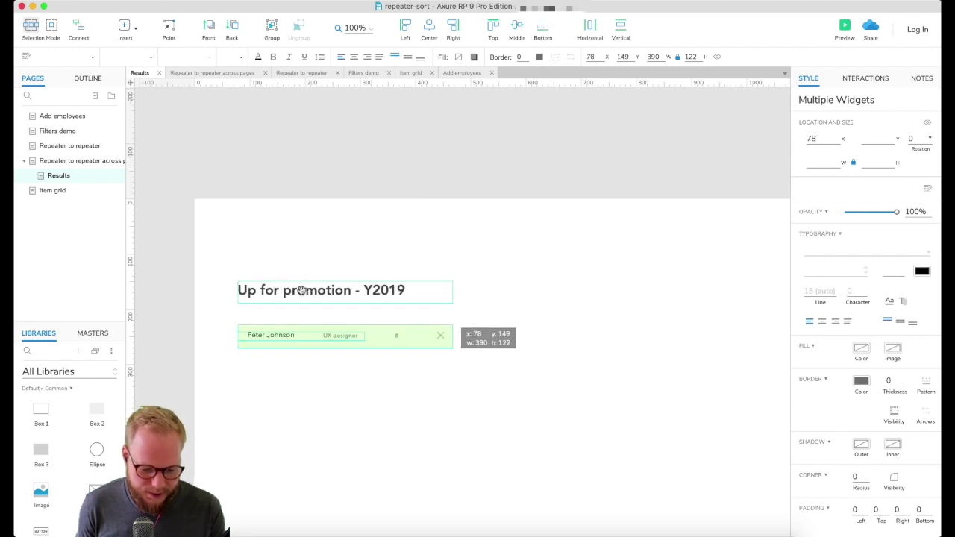
click(517, 279)
Go back to the Repeater to repeater across pages page and select widgets on its canvas.
click(52, 159)
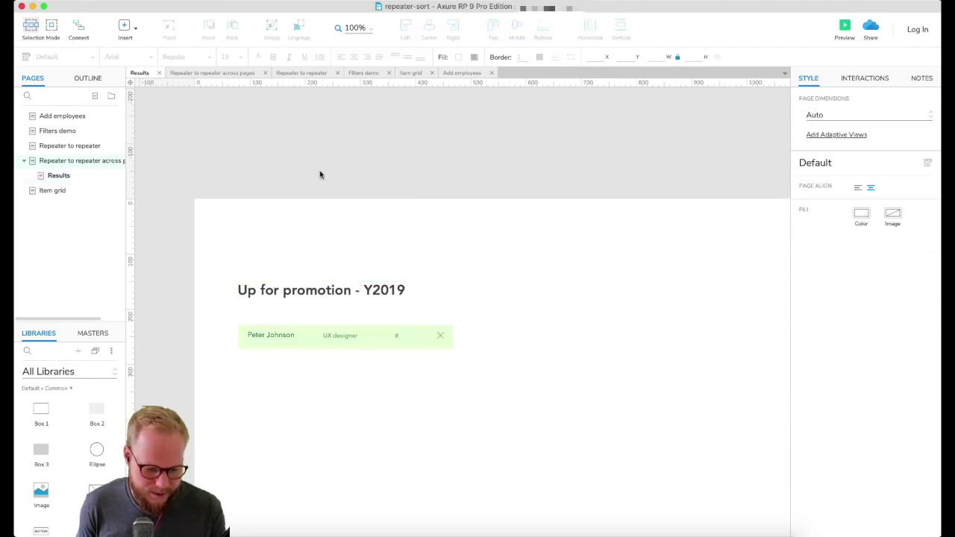
scroll(425, 230, up, 5)
scroll(432, 232, left, 10)
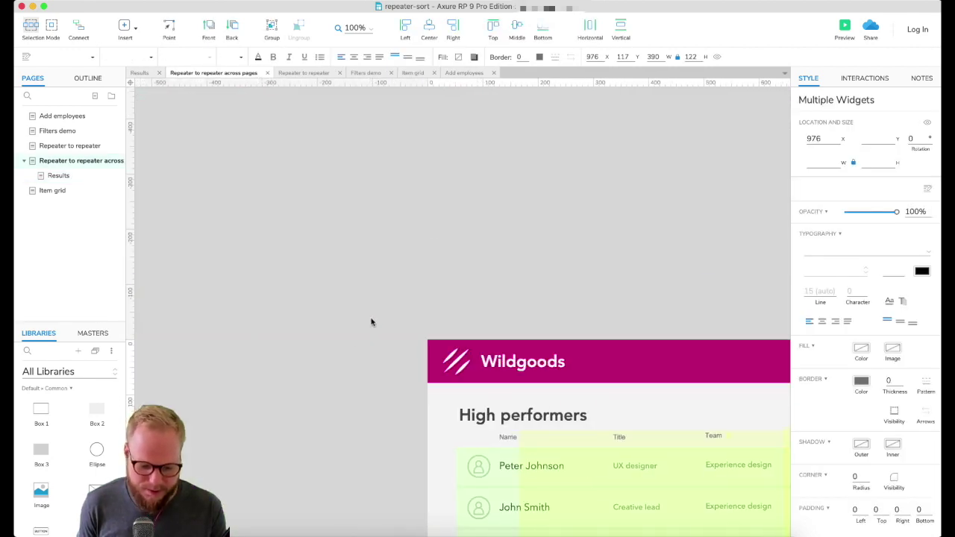
drag(348, 302, 672, 385)
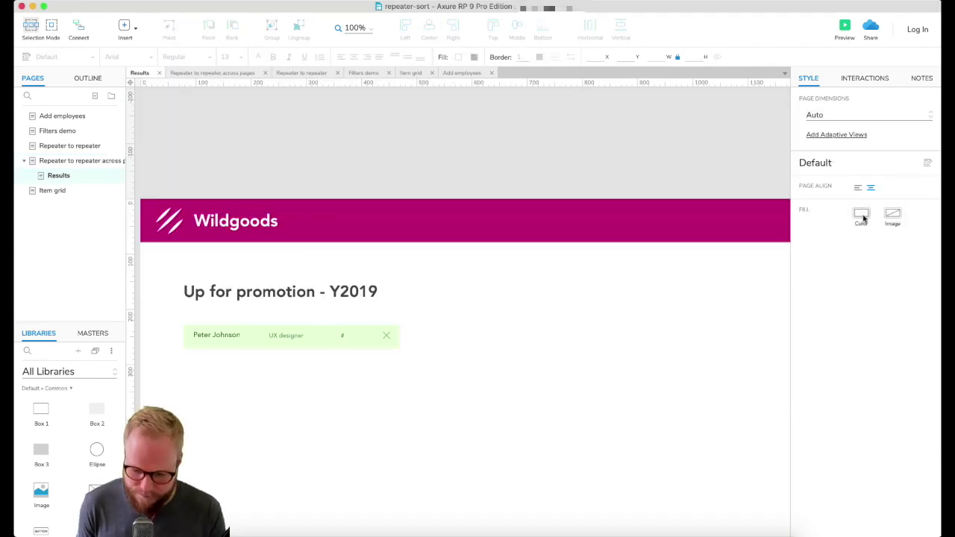
click(862, 216)
click(471, 320)
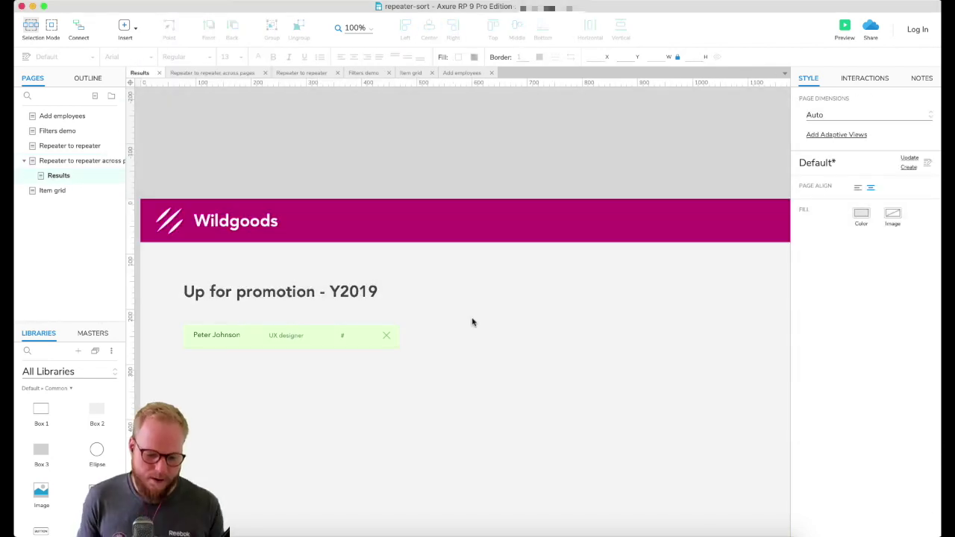
scroll(441, 326, left, 2)
scroll(441, 326, down, 1)
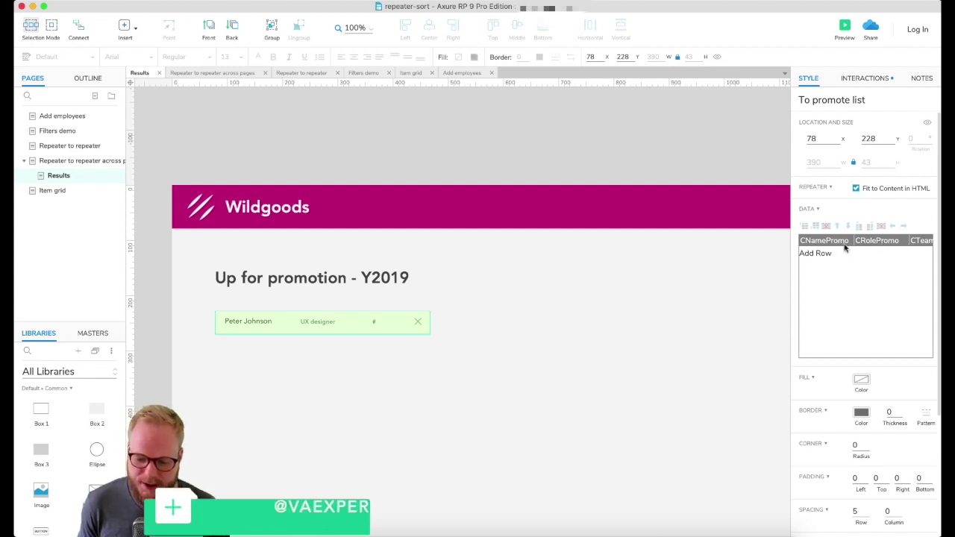
click(88, 161)
Select the Employee list repeater and scroll through its data columns in the Style pane.
scroll(571, 398, down, 5)
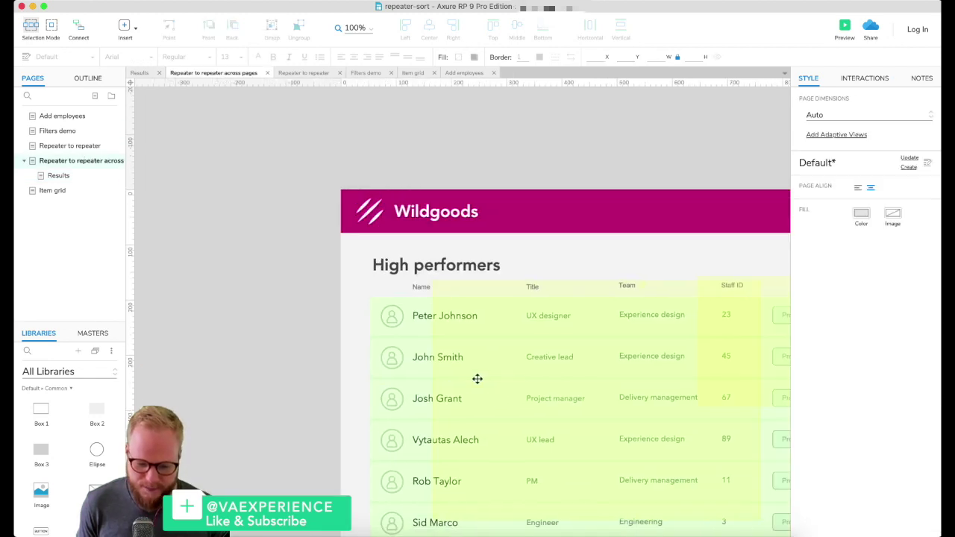
click(402, 343)
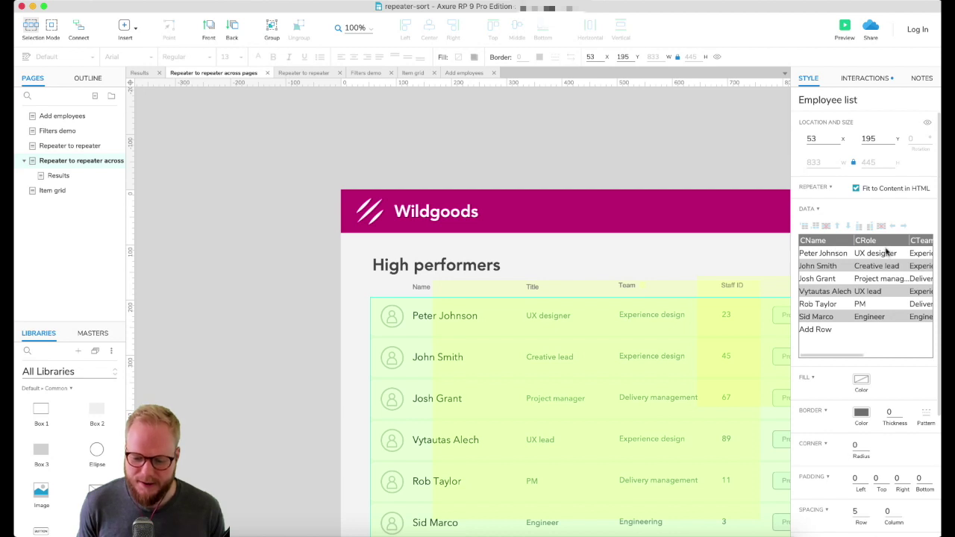
scroll(888, 252, right, 3)
scroll(823, 270, left, 3)
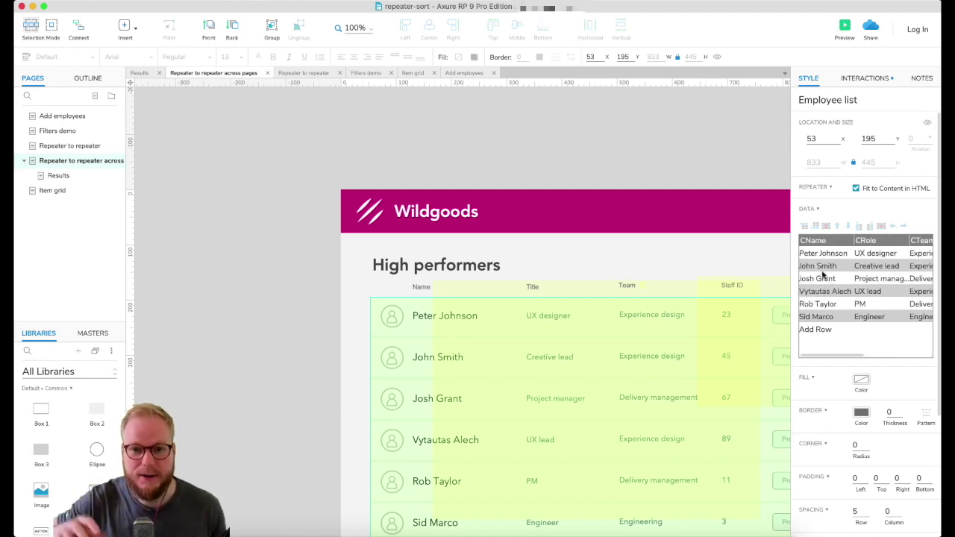
scroll(619, 260, right, 3)
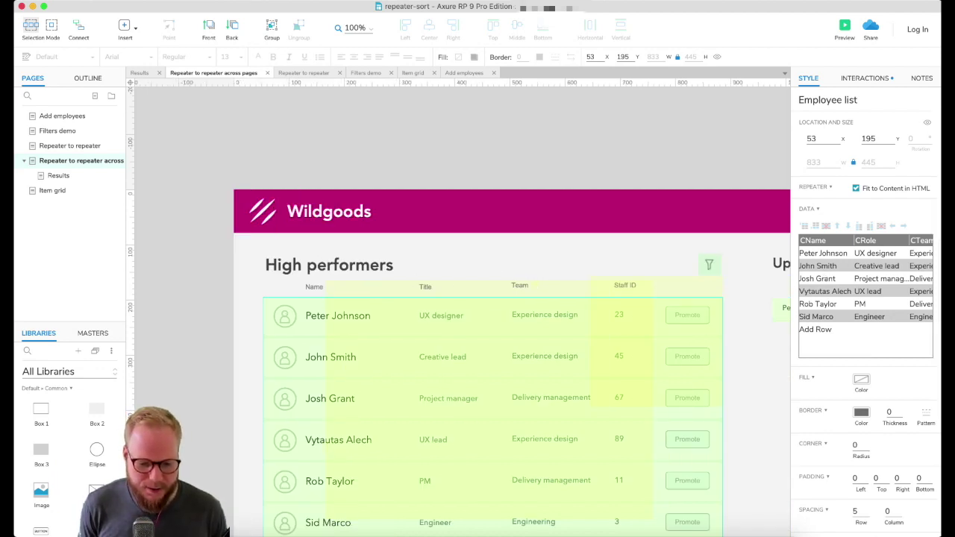
Open Project > Global Variables and add a variable named RepeaterName.
click(183, 3)
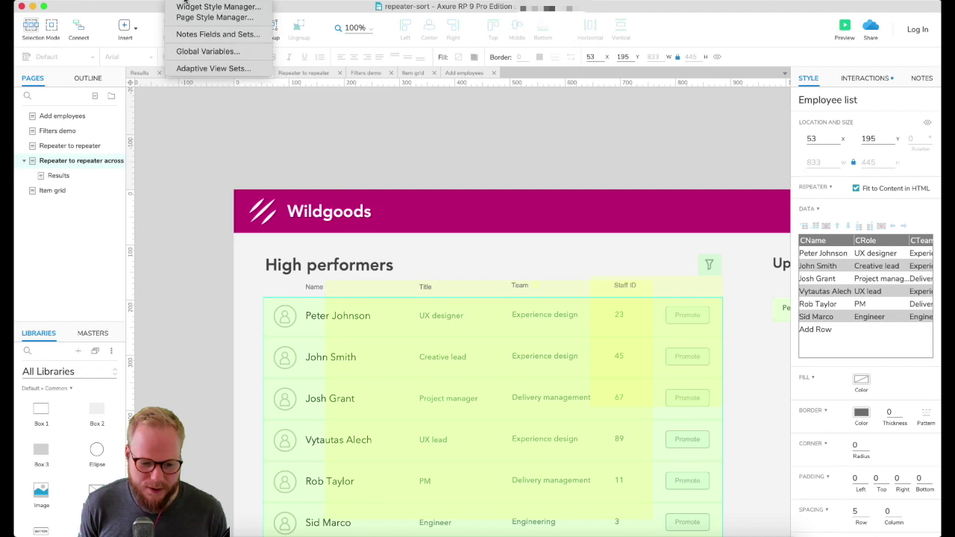
click(194, 52)
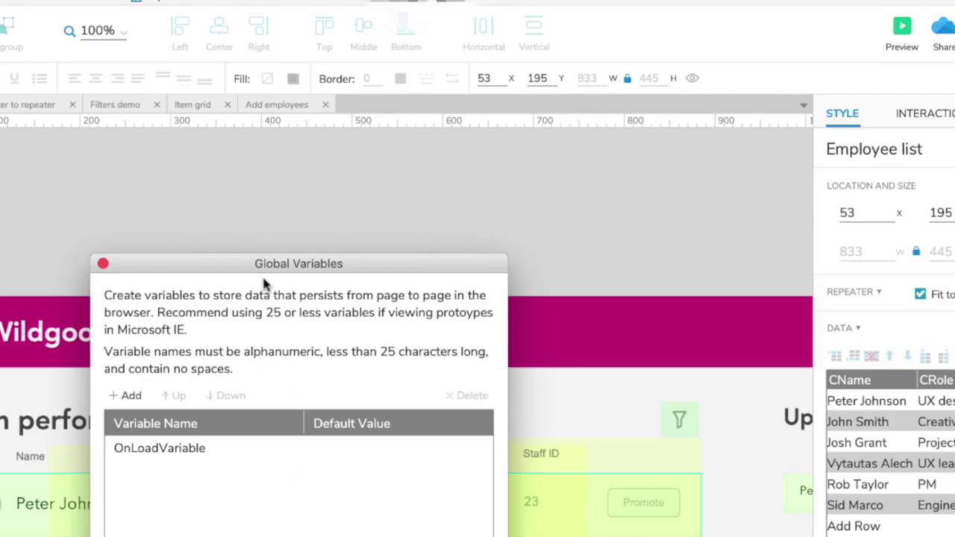
drag(263, 267, 397, 50)
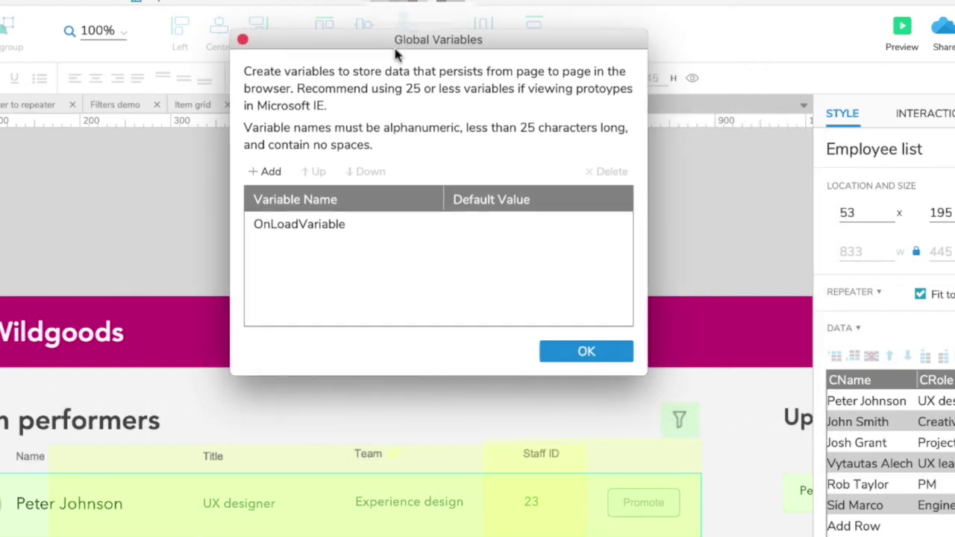
click(288, 228)
click(268, 172)
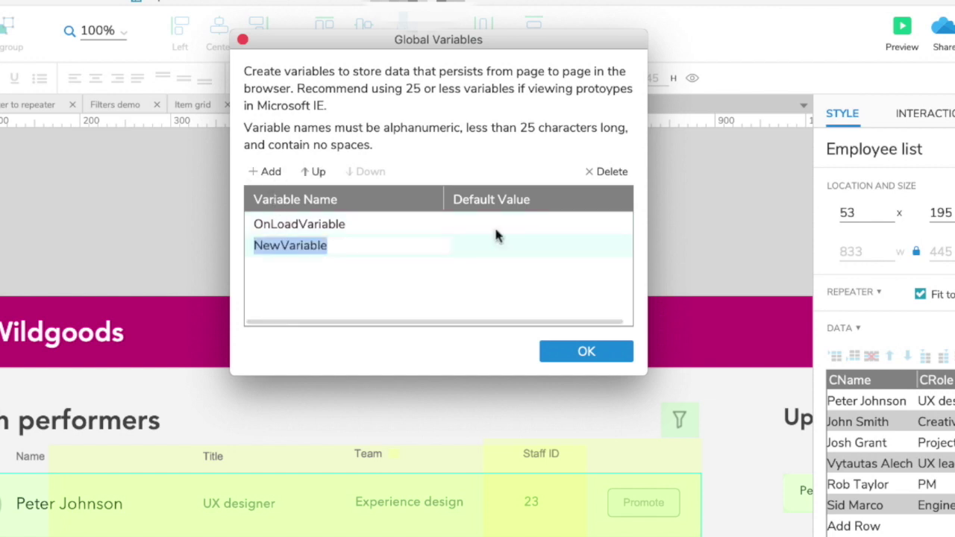
text(Repeater)
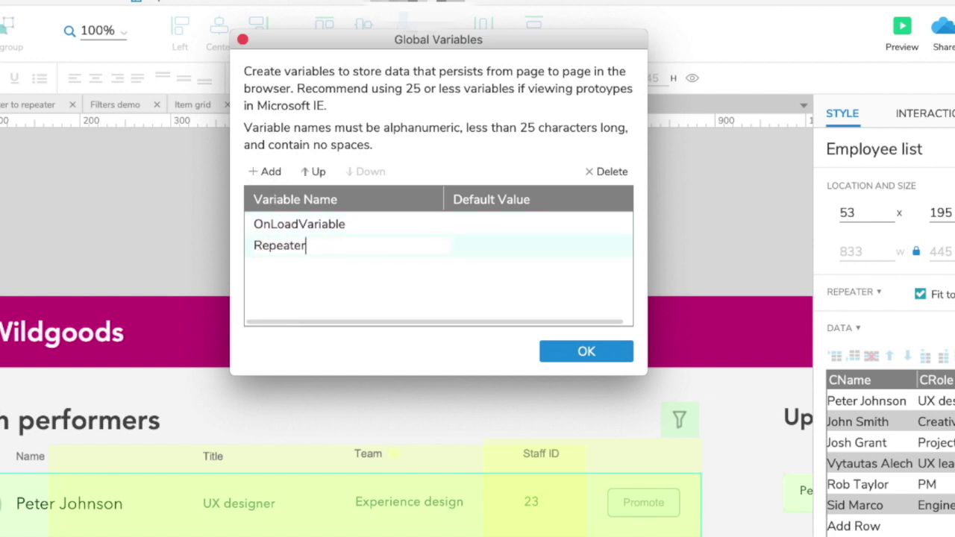
text(Name)
click(512, 247)
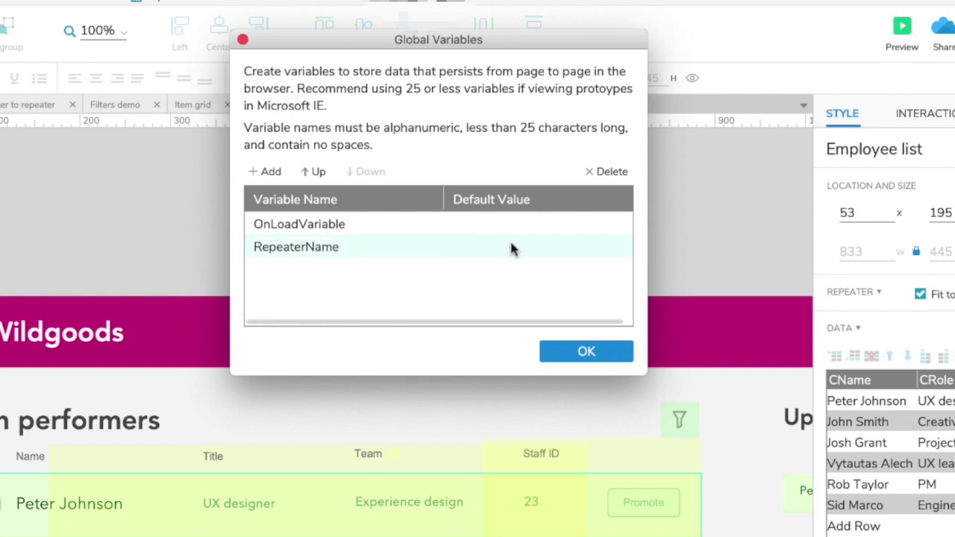
Add the global variables RepeaterTitle, RepeaterTeam and RepeaterStaffID.
click(272, 172)
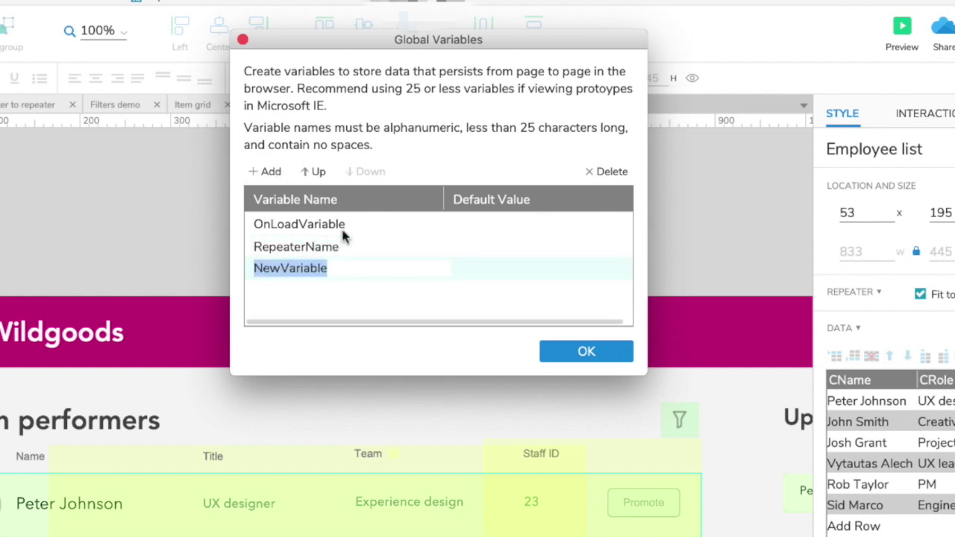
text(RepeaterTRi)
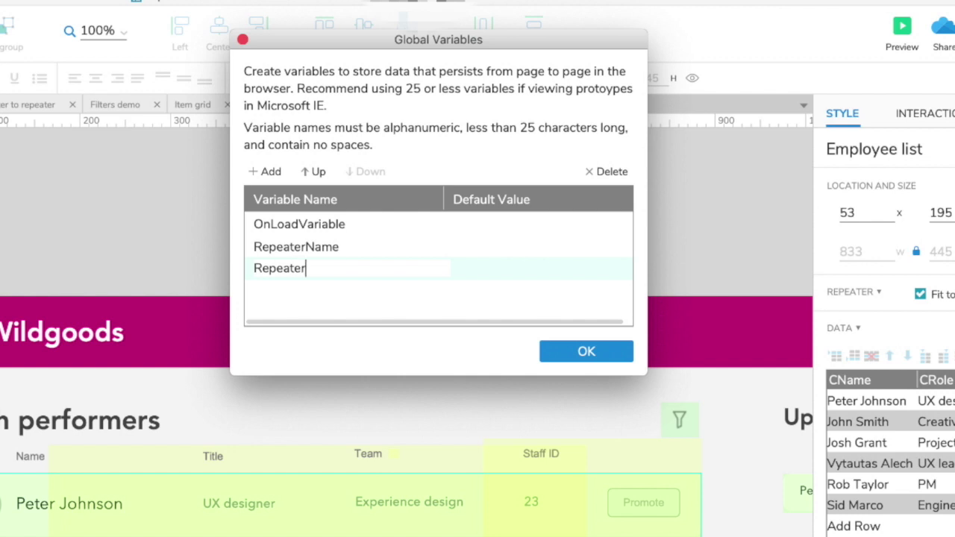
key(BackSpace)
key(BackSpace)
text(itle)
click(271, 172)
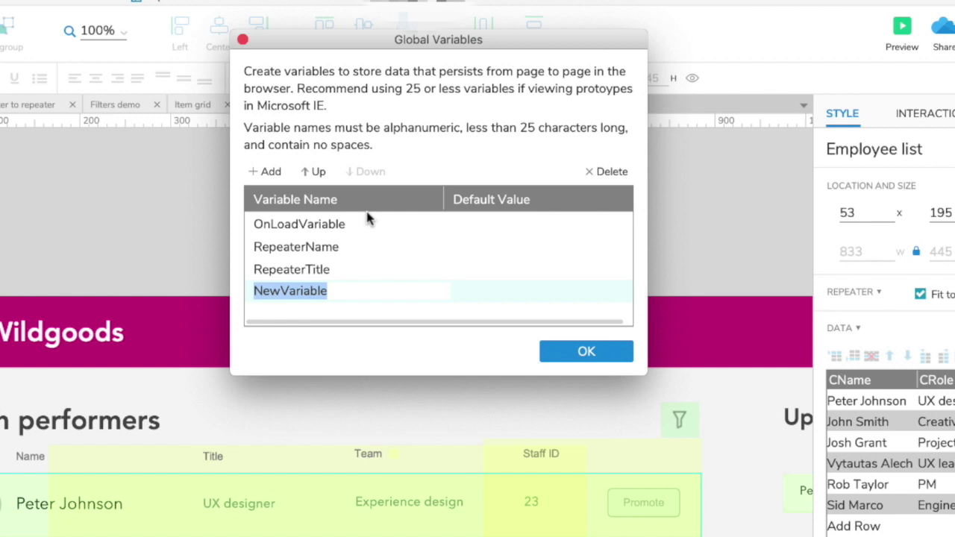
text(Repeater T)
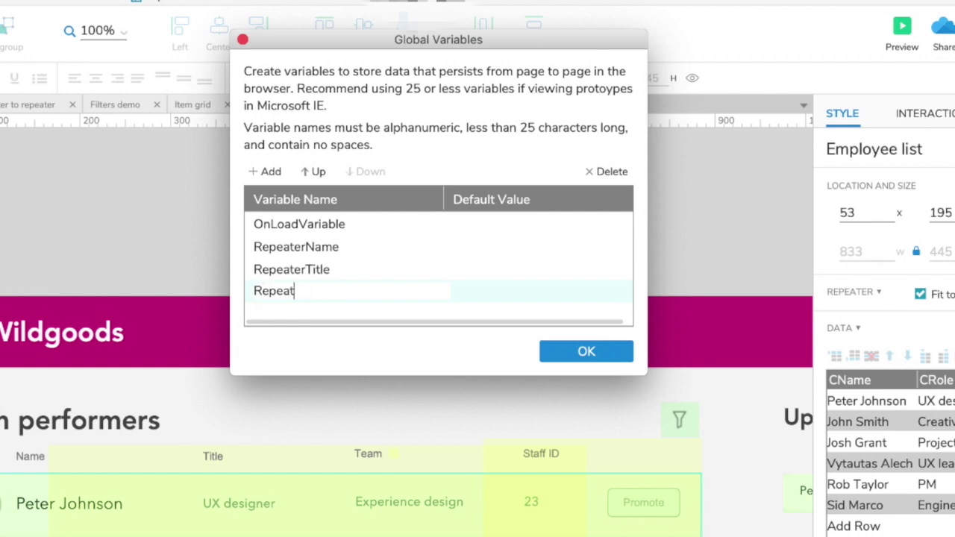
key(BackSpace)
key(BackSpace)
text(Team)
click(267, 173)
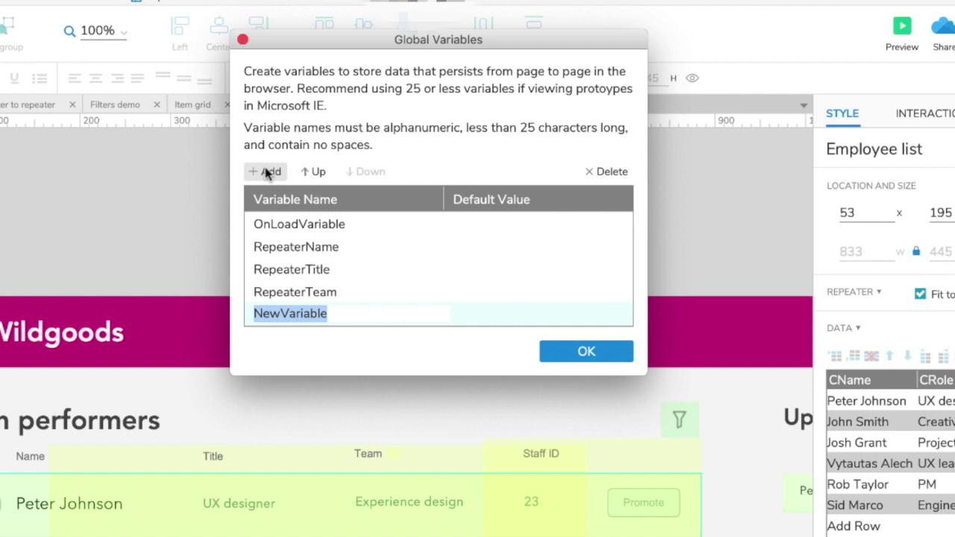
text(Repeater)
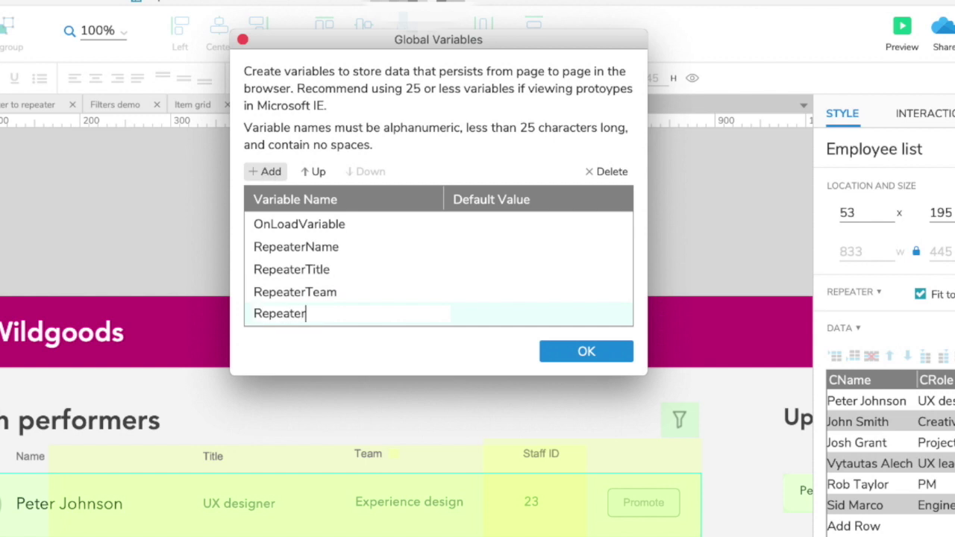
text(StaffID)
key(Return)
Remove the stray '1' from RepeaterName and confirm the global variables with OK.
click(478, 266)
click(485, 249)
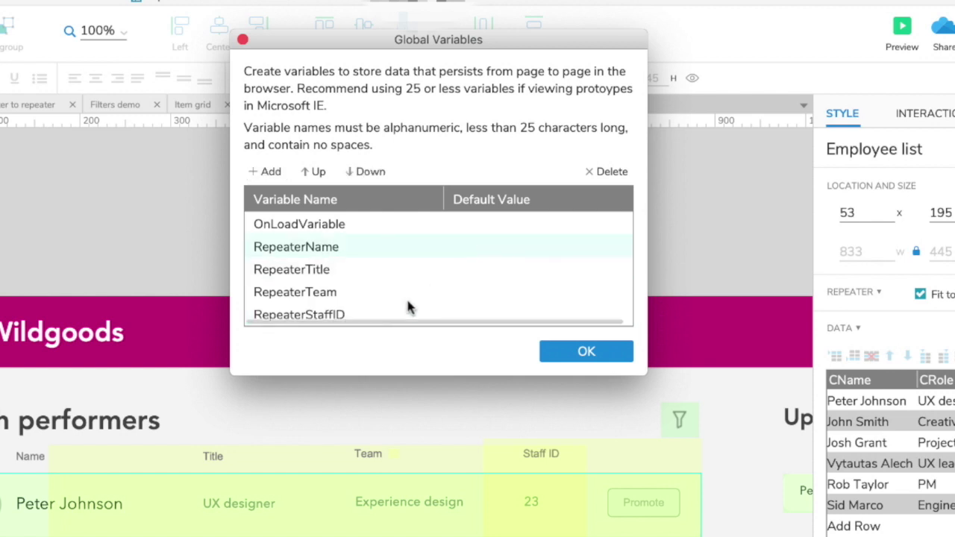
click(256, 246)
click(254, 245)
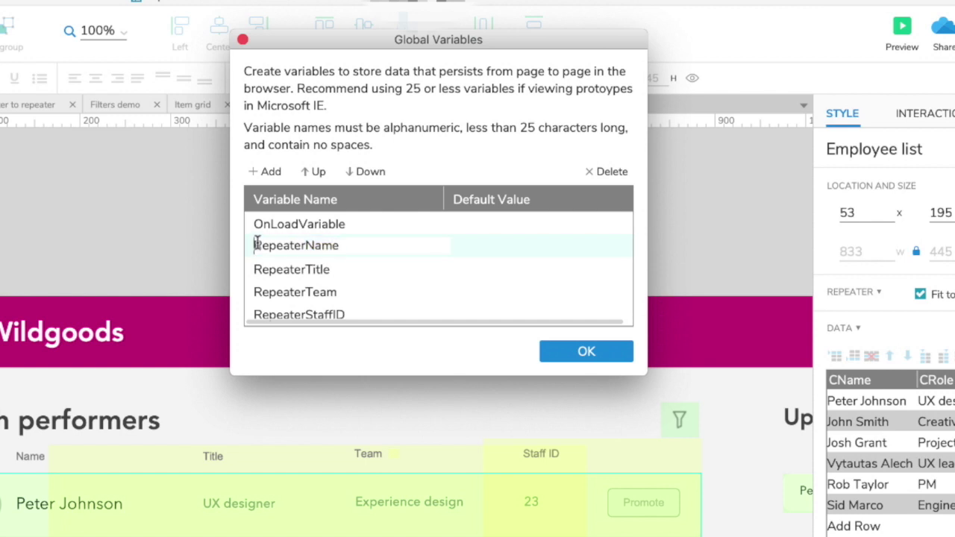
text(1)
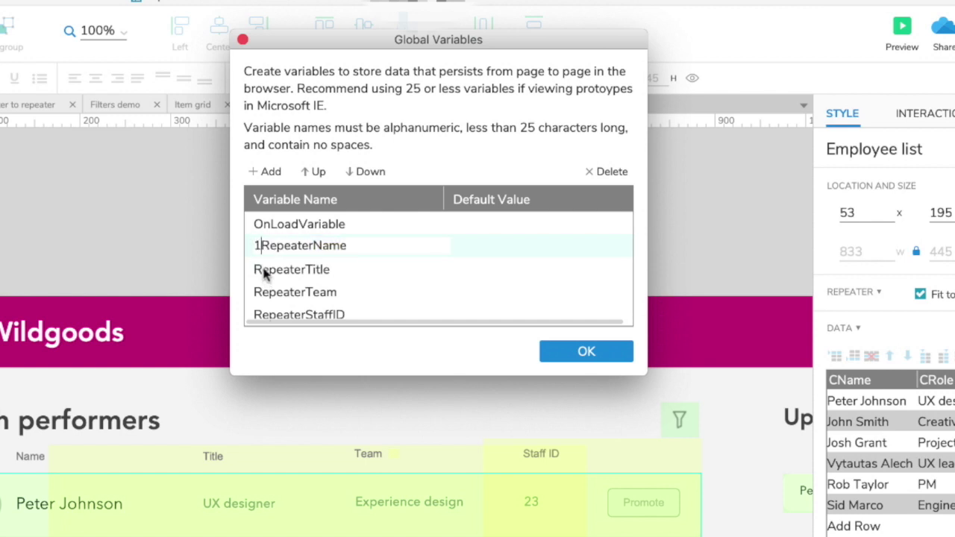
drag(261, 245, 256, 243)
key(BackSpace)
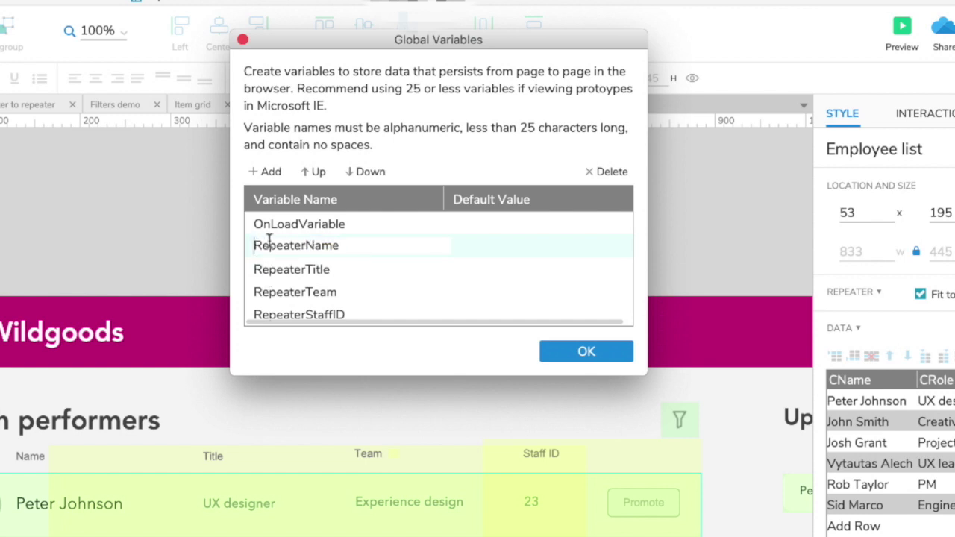
drag(635, 370, 879, 536)
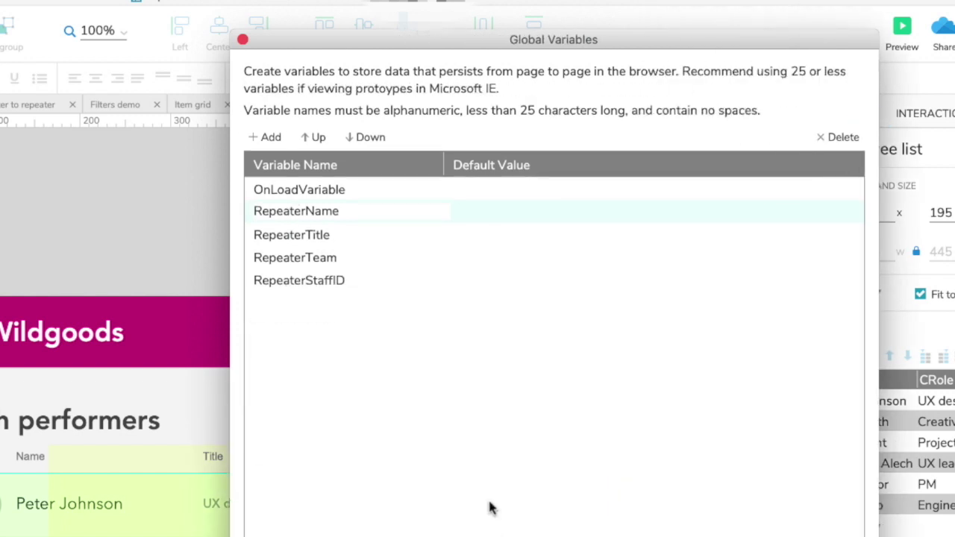
click(371, 321)
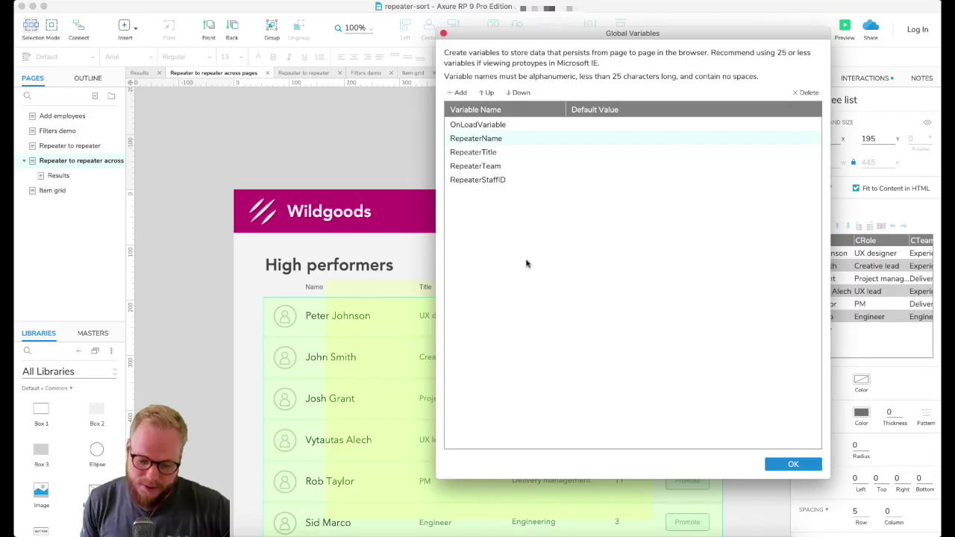
click(823, 536)
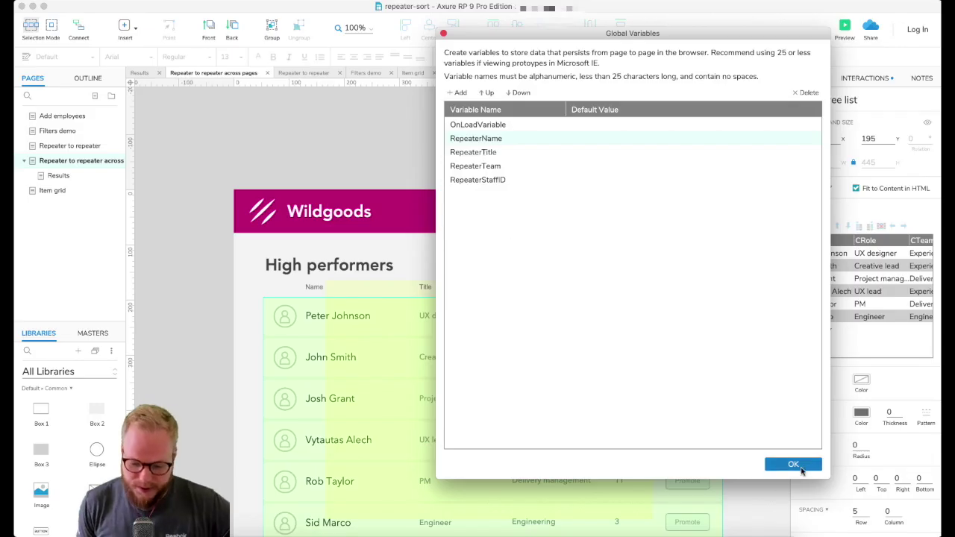
click(343, 170)
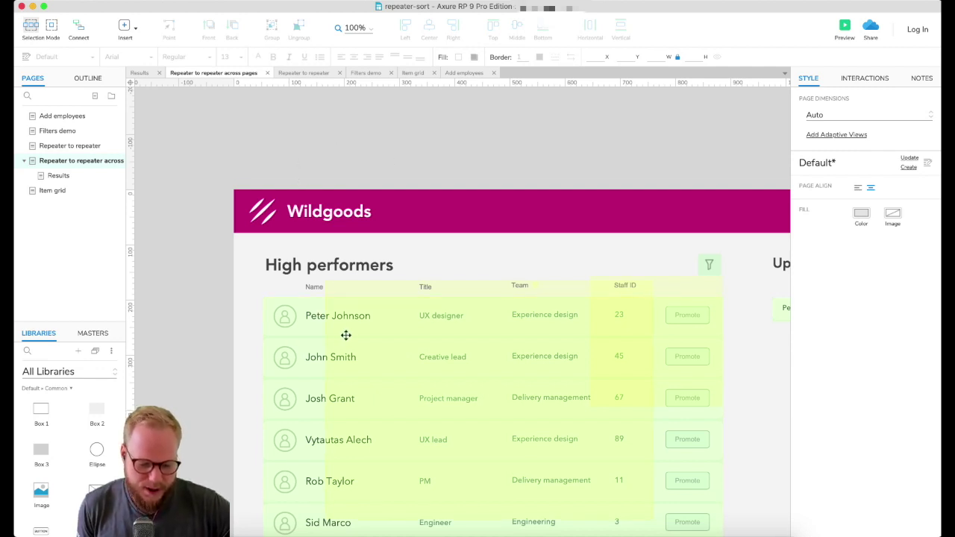
Open the repeater and Promote panel to inspect the Promote button's click interactions.
scroll(346, 335, down, 1)
scroll(593, 346, right, 5)
click(572, 301)
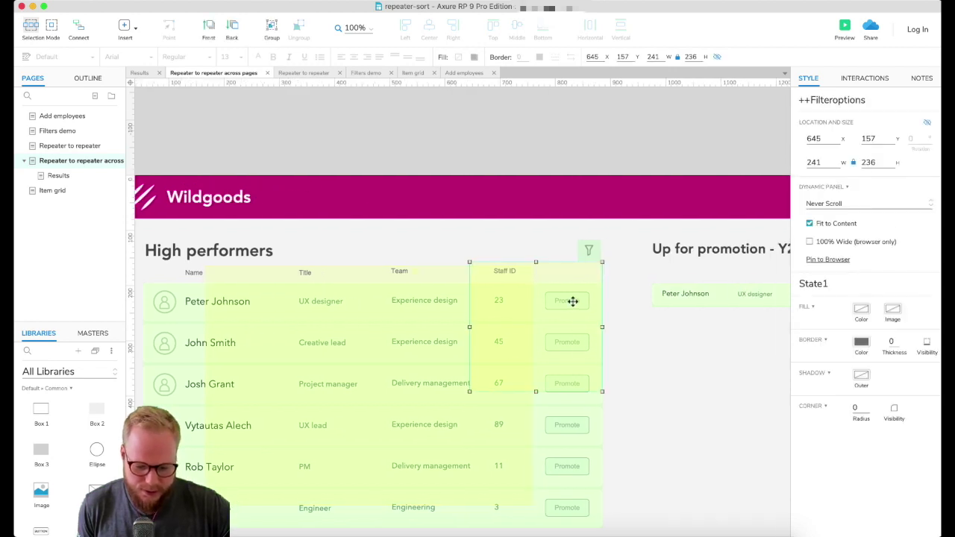
double_click(200, 300)
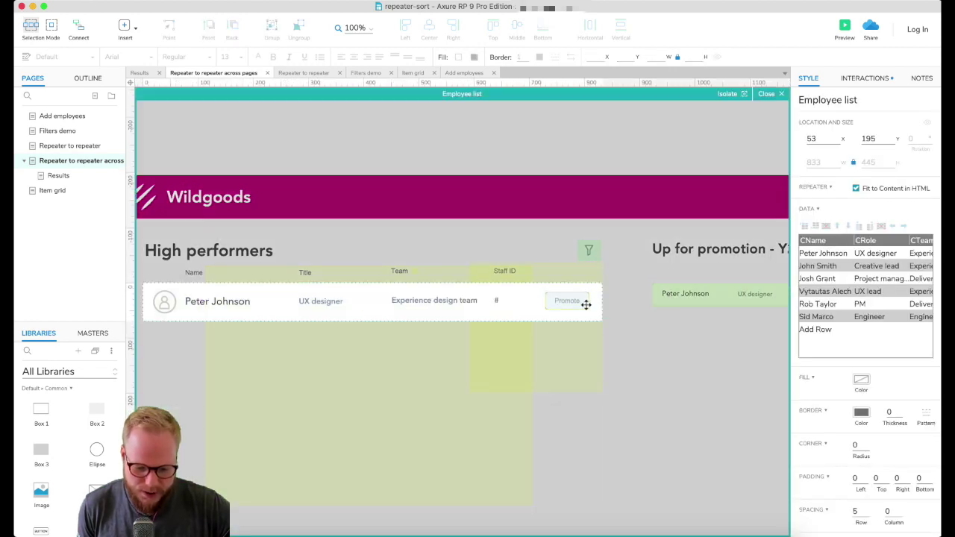
click(585, 304)
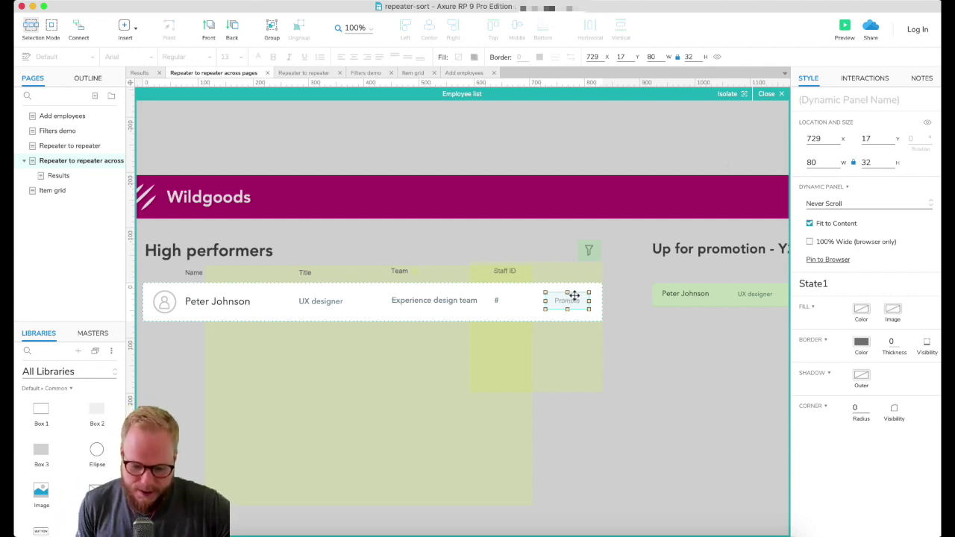
double_click(574, 297)
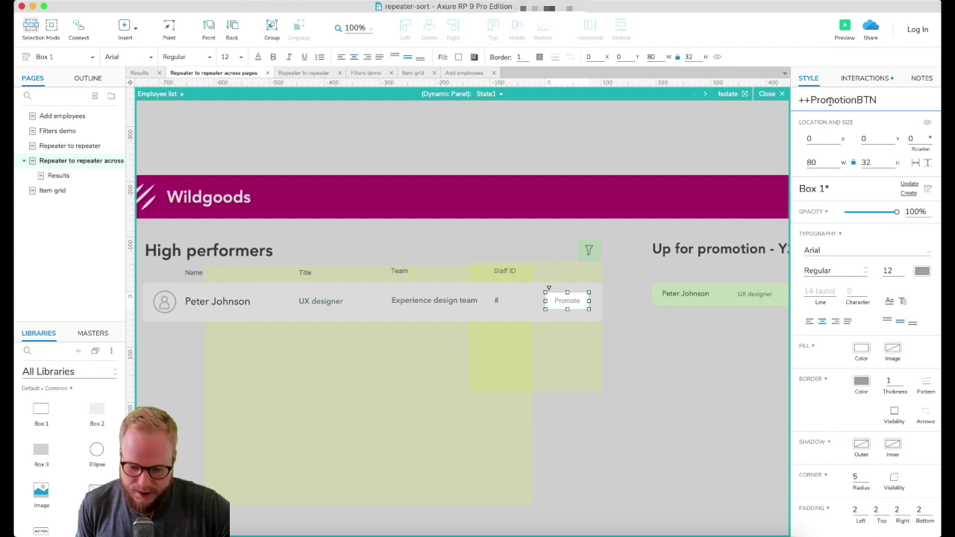
click(863, 77)
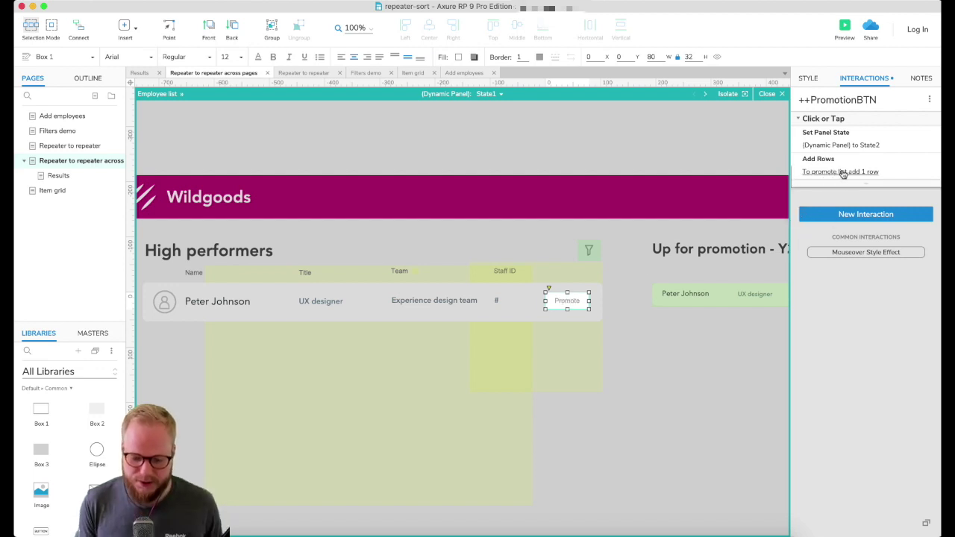
click(716, 324)
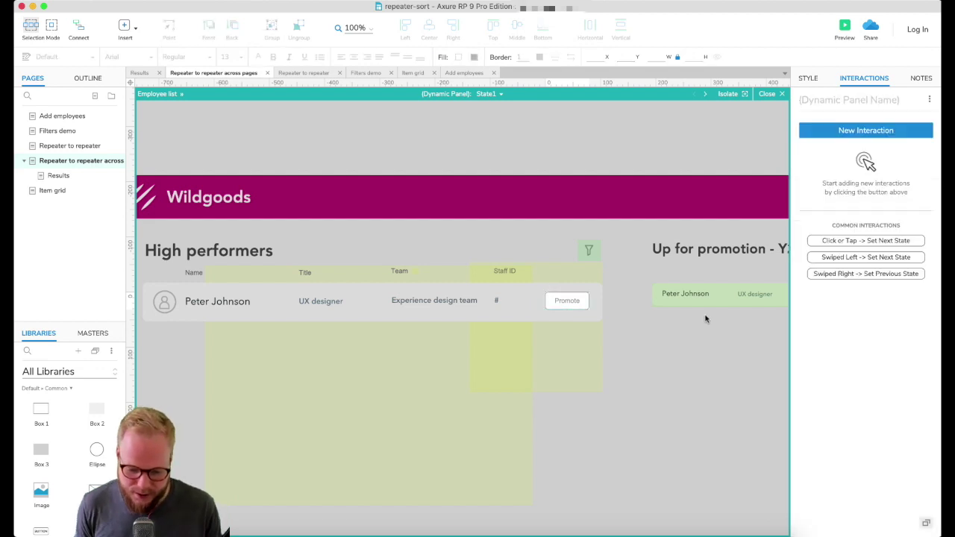
Return to the page and delete the Up for promotion title and its row.
scroll(707, 319, right, 5)
click(769, 94)
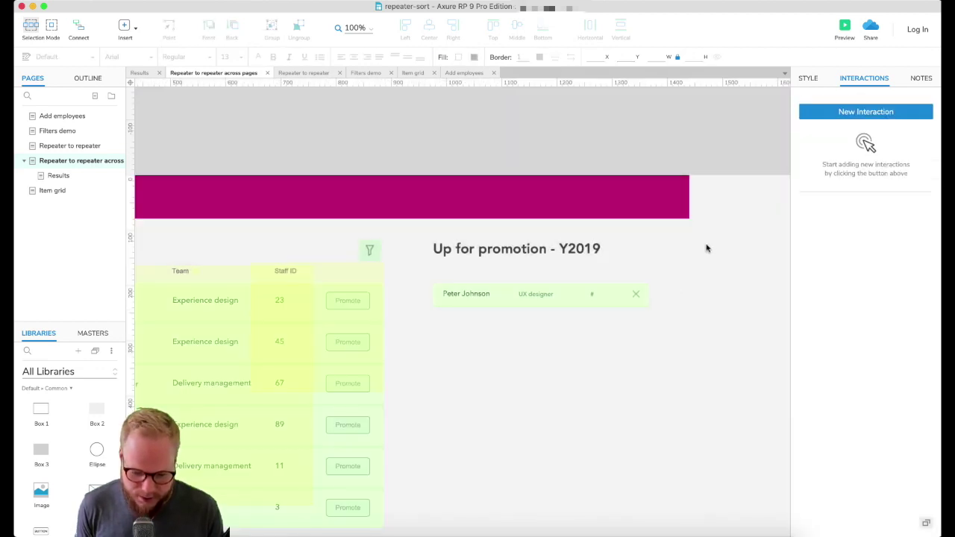
drag(714, 235, 425, 353)
key(Delete)
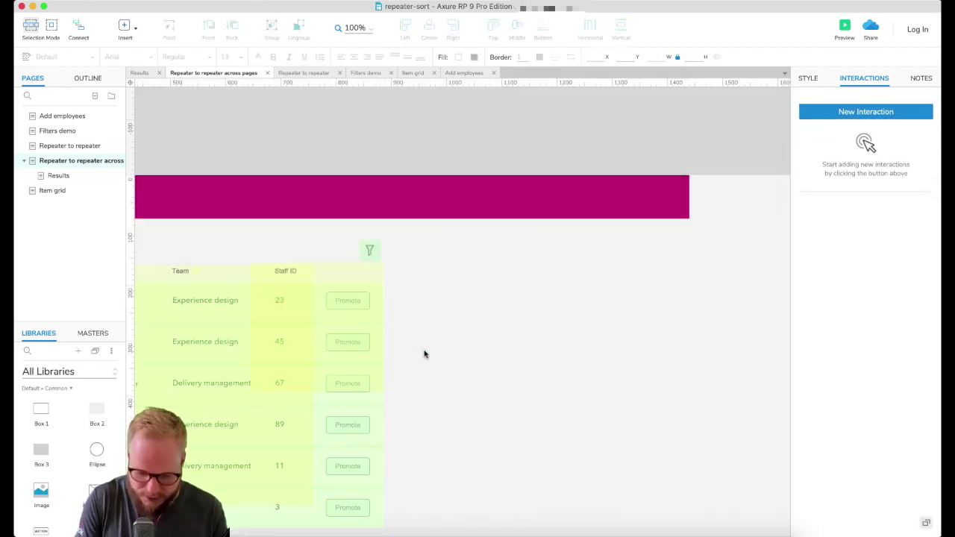
Reopen the Promote button inside the repeater and delete its Add Rows action.
scroll(429, 351, left, 10)
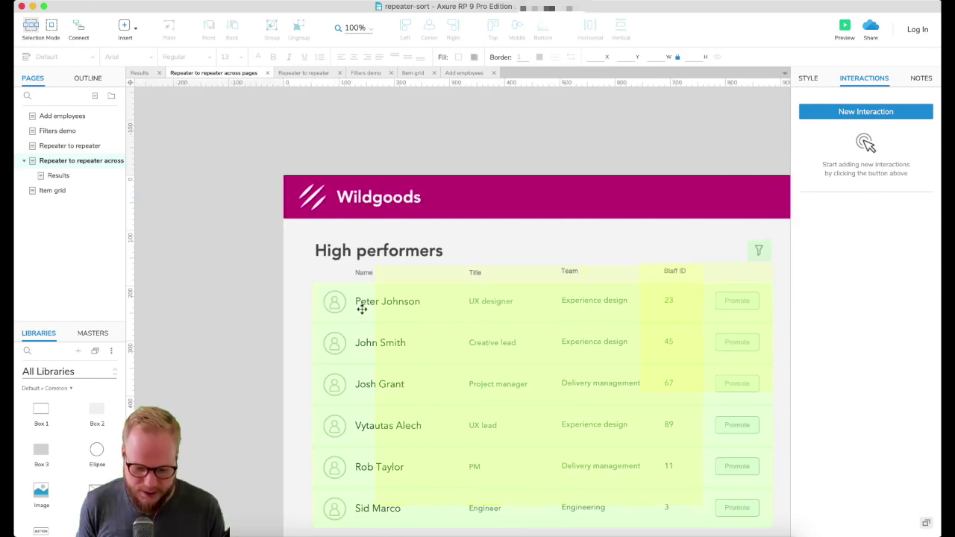
double_click(362, 309)
double_click(736, 301)
click(736, 301)
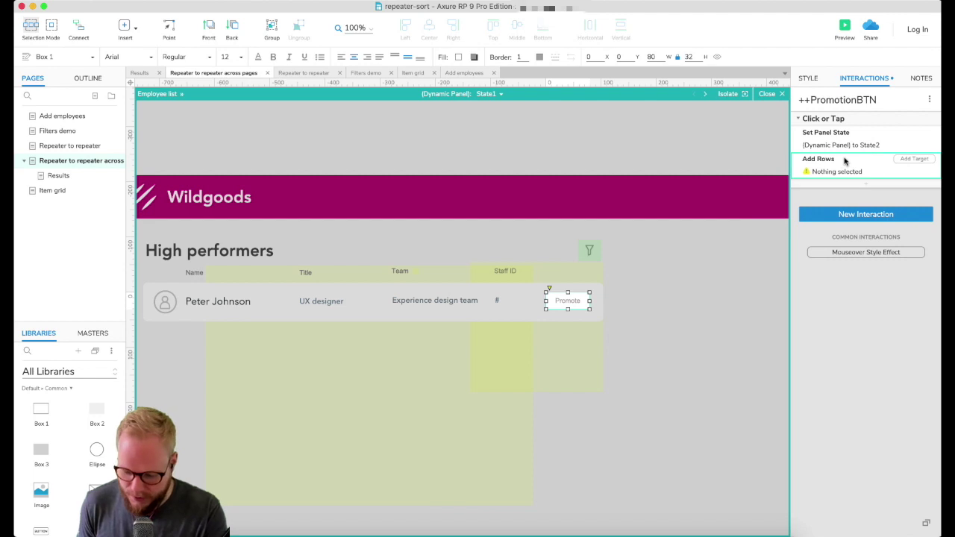
key(BackSpace)
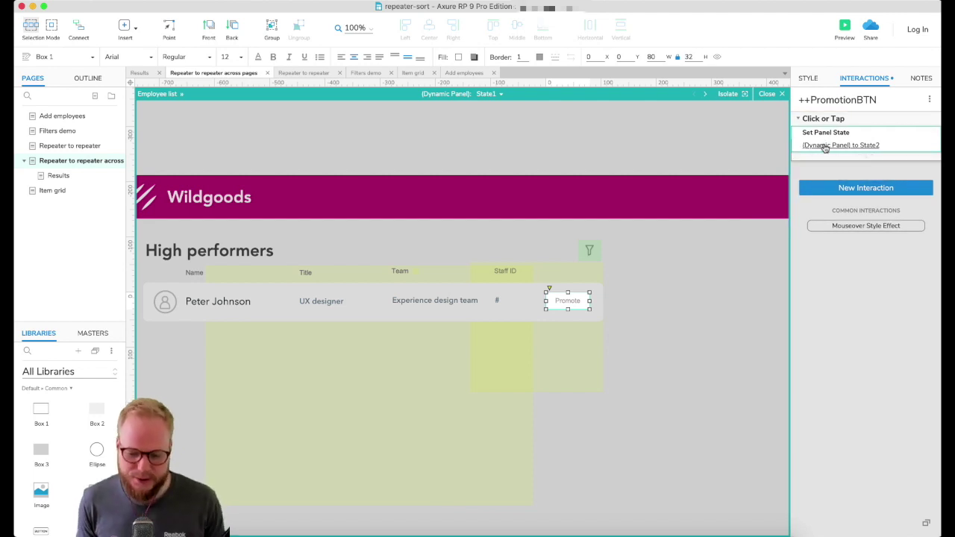
Add a Set Variable Value action setting RepeaterName to [[Item.CName]].
click(862, 158)
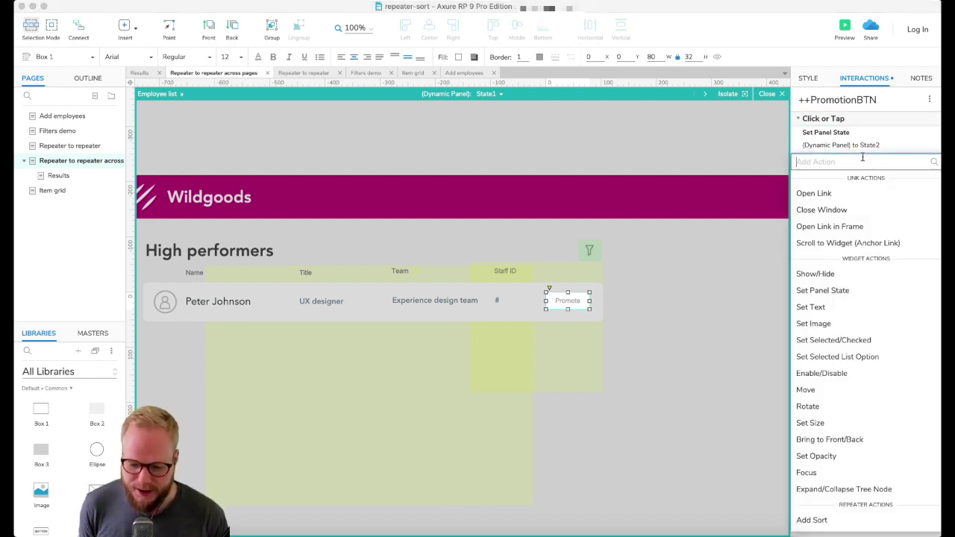
scroll(828, 432, down, 5)
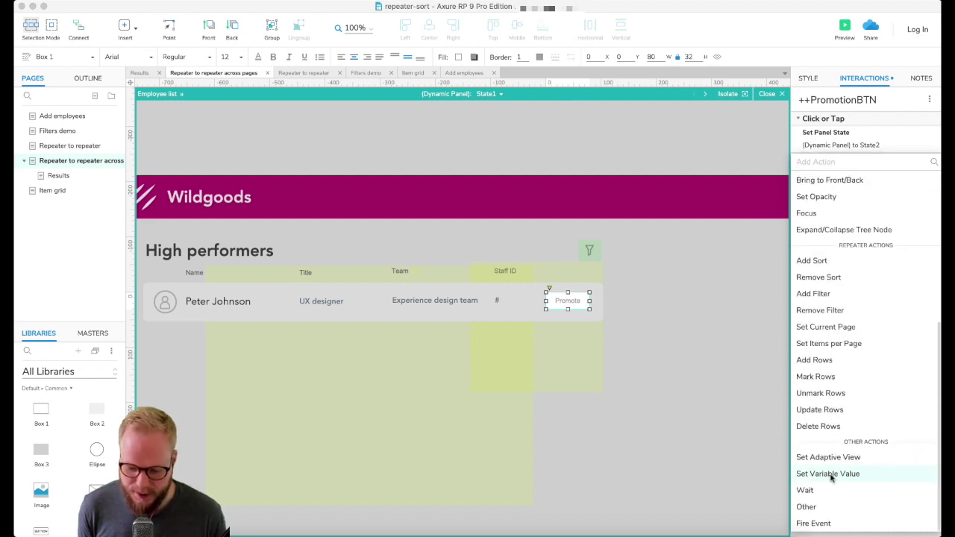
click(828, 474)
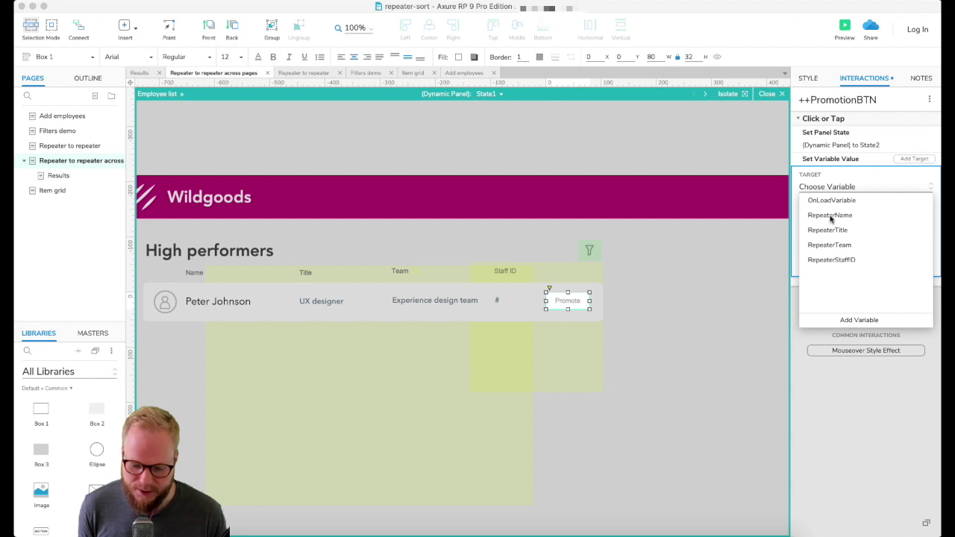
click(831, 216)
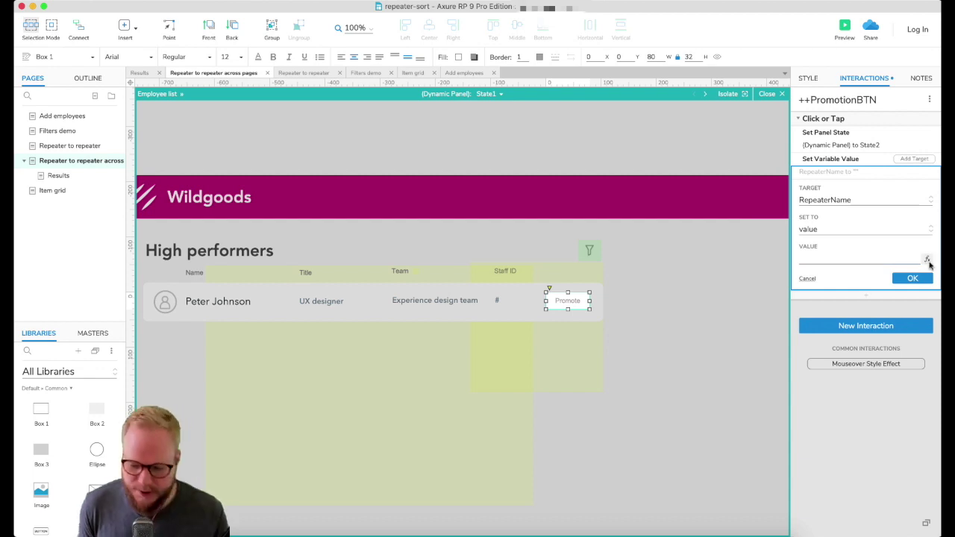
click(925, 259)
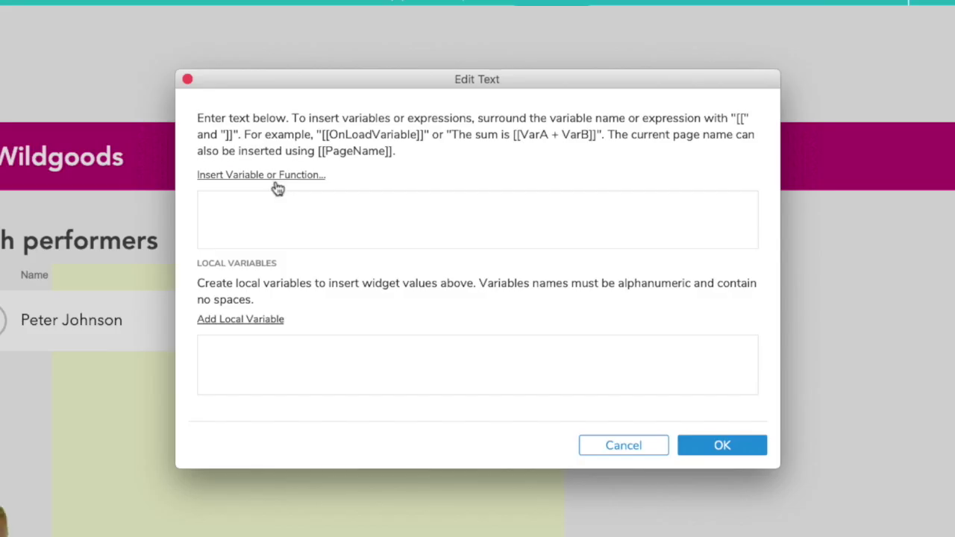
click(240, 178)
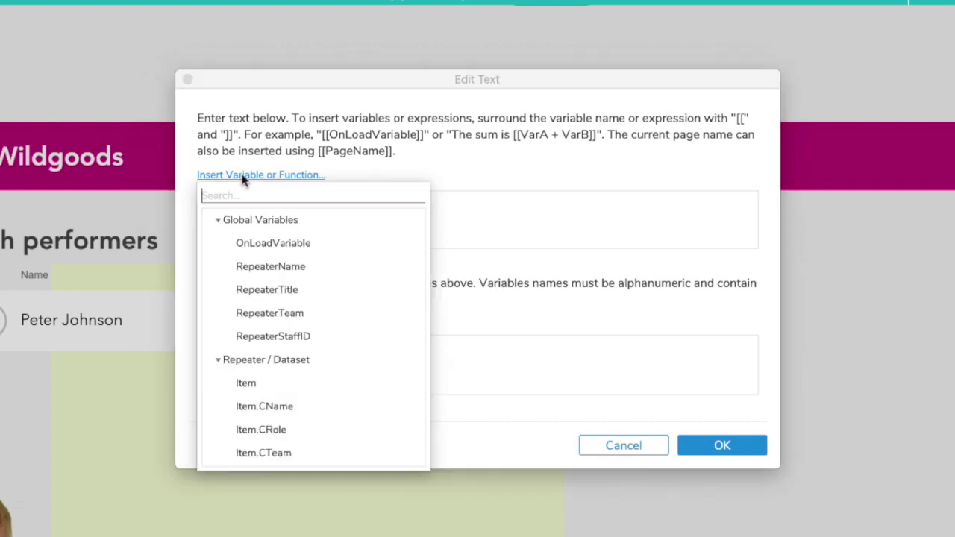
scroll(267, 385, down, 1)
scroll(266, 384, down, 1)
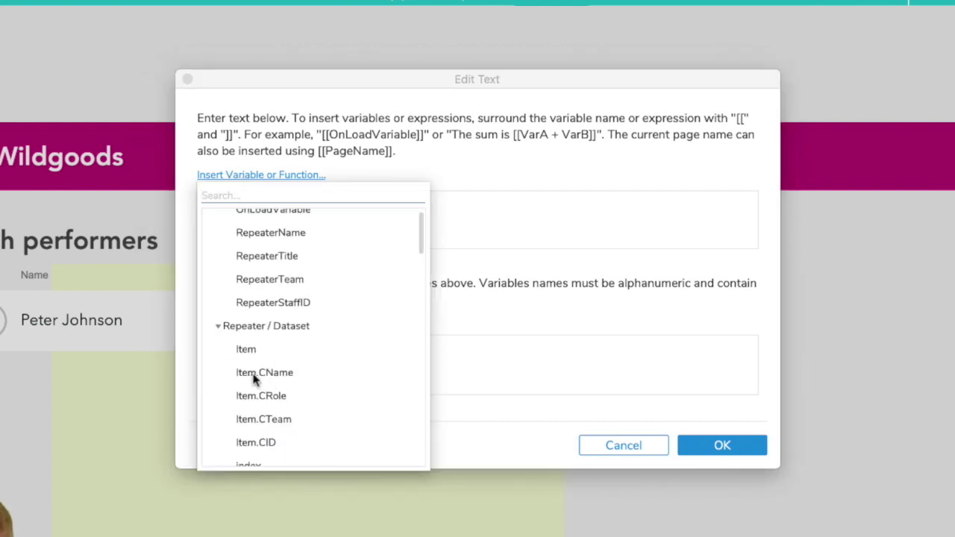
click(273, 378)
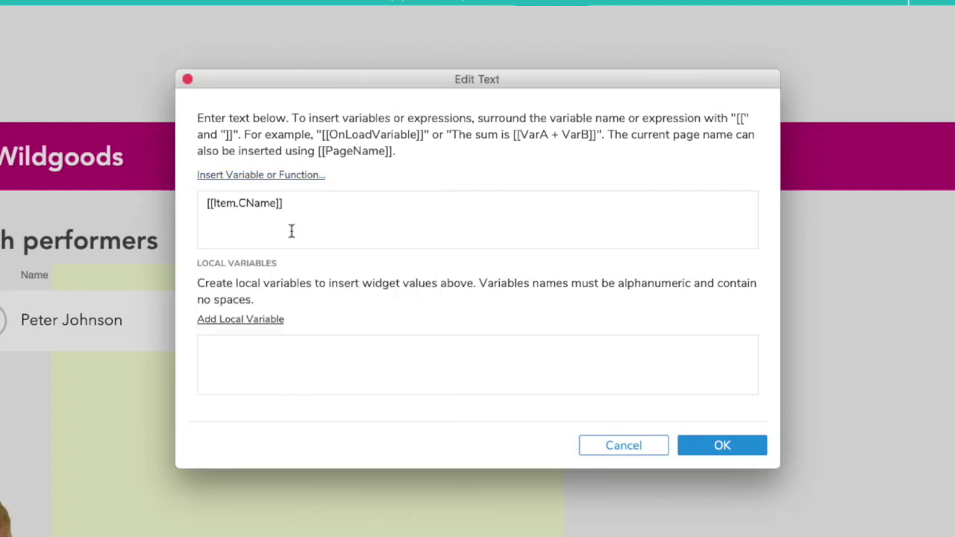
click(748, 451)
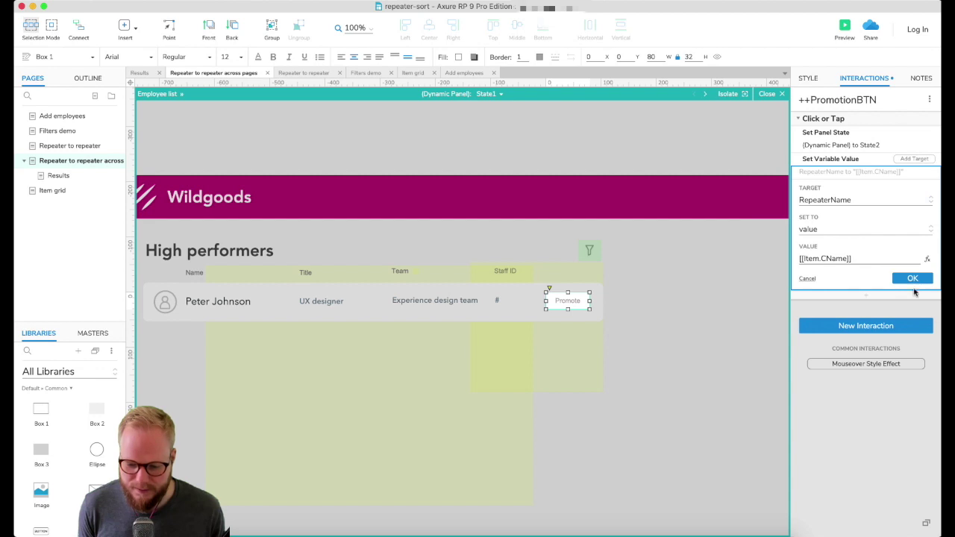
click(912, 279)
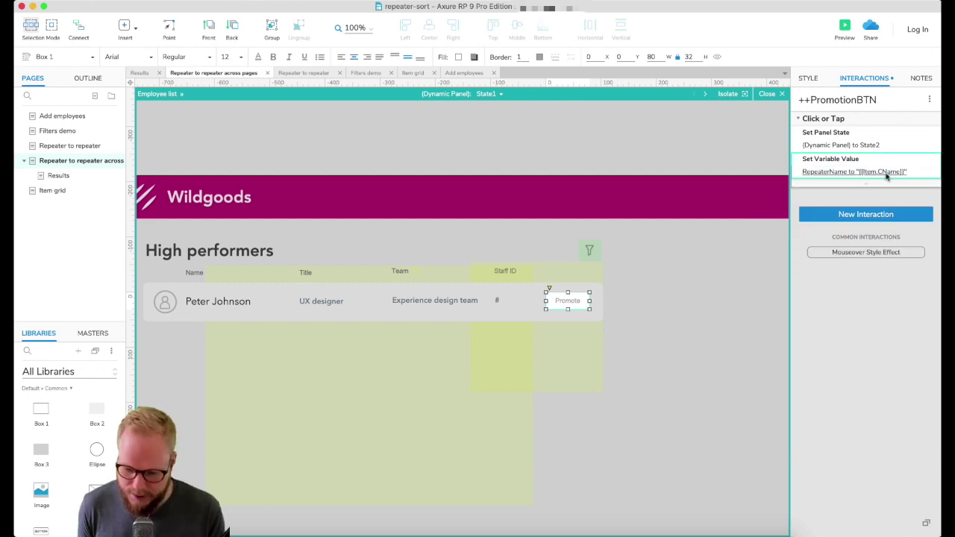
Also set RepeaterTitle to [[Item.CRole]] in the same action.
click(915, 159)
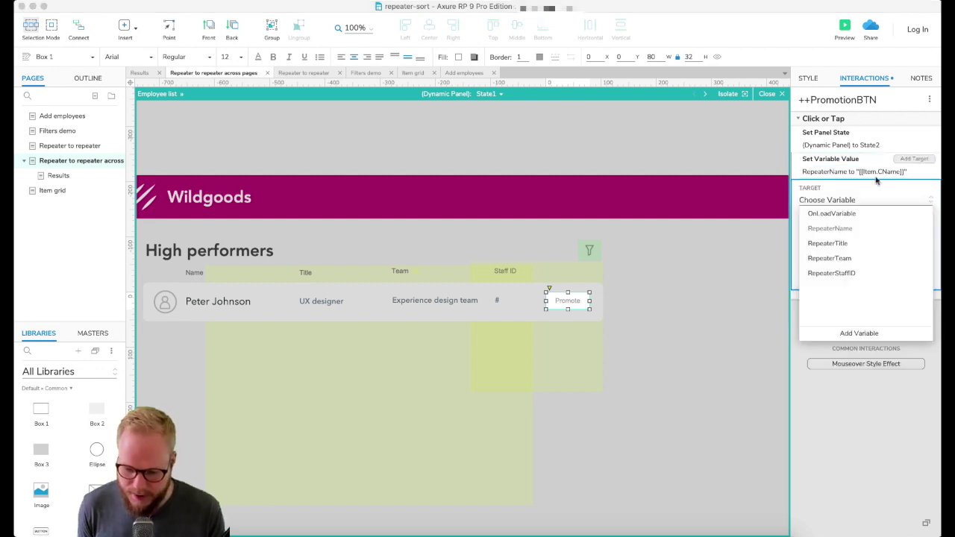
click(834, 244)
click(928, 273)
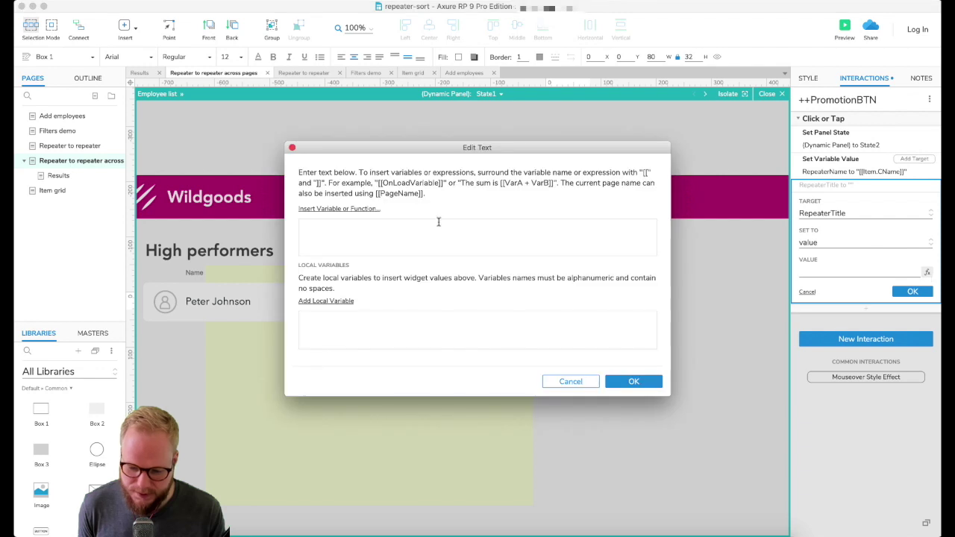
click(317, 209)
scroll(347, 313, down, 3)
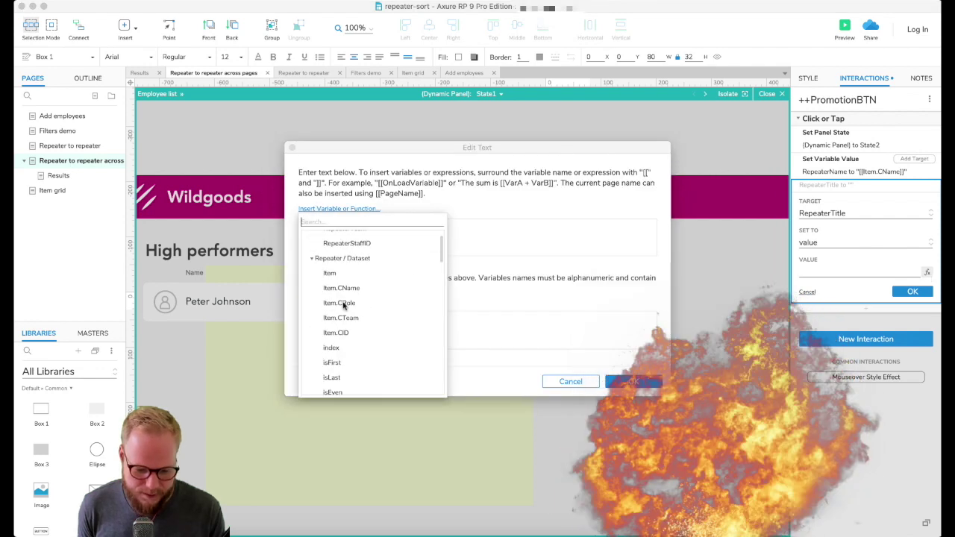
click(343, 302)
click(634, 381)
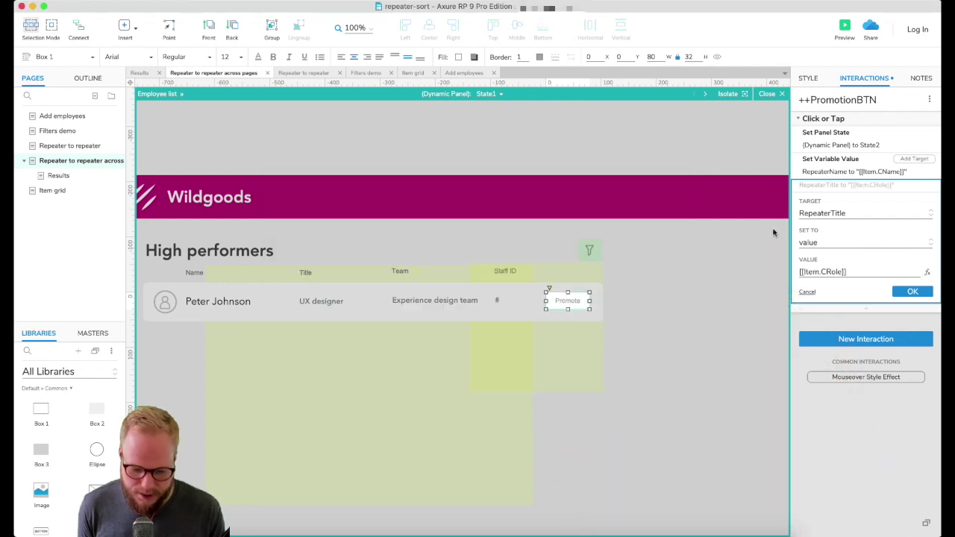
click(919, 292)
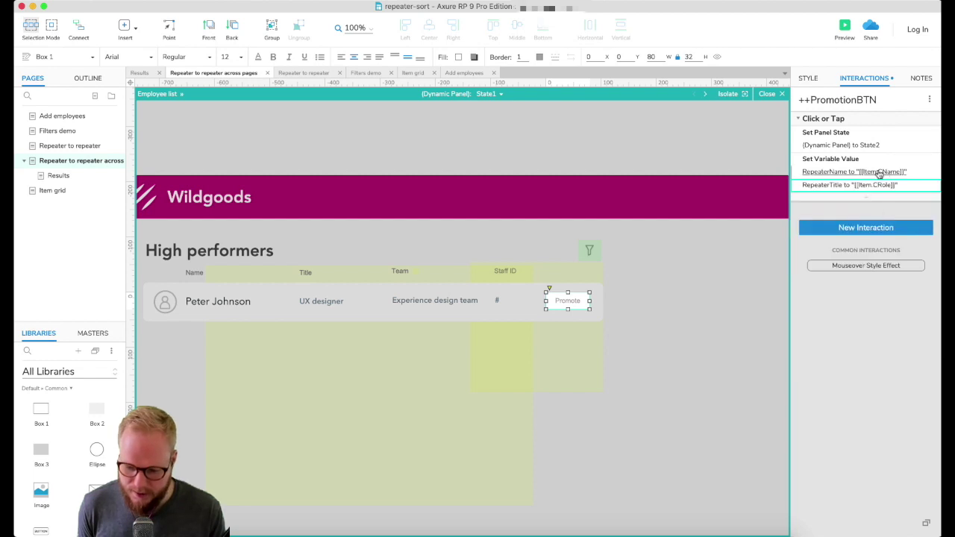
Also set RepeaterTeam to [[Item.CTeam]] in the same action.
click(918, 159)
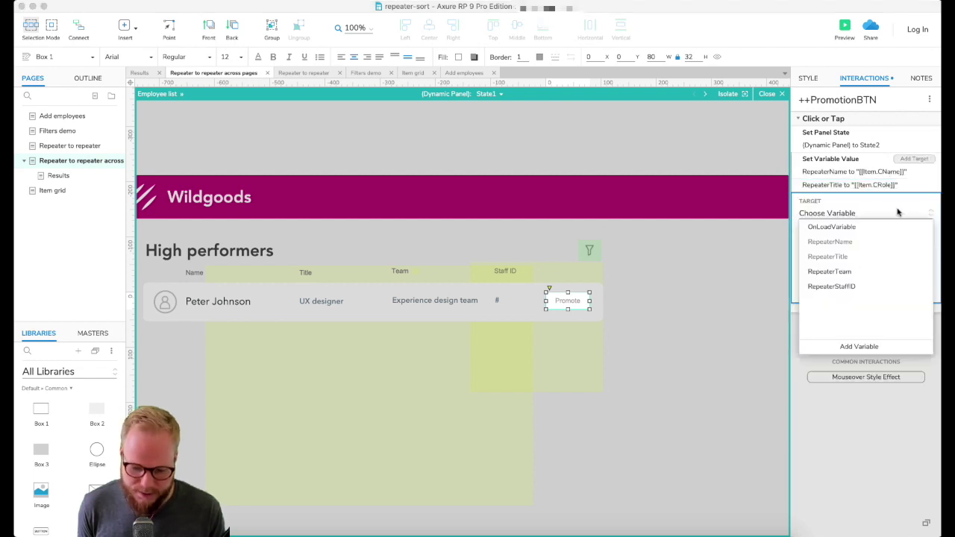
click(829, 271)
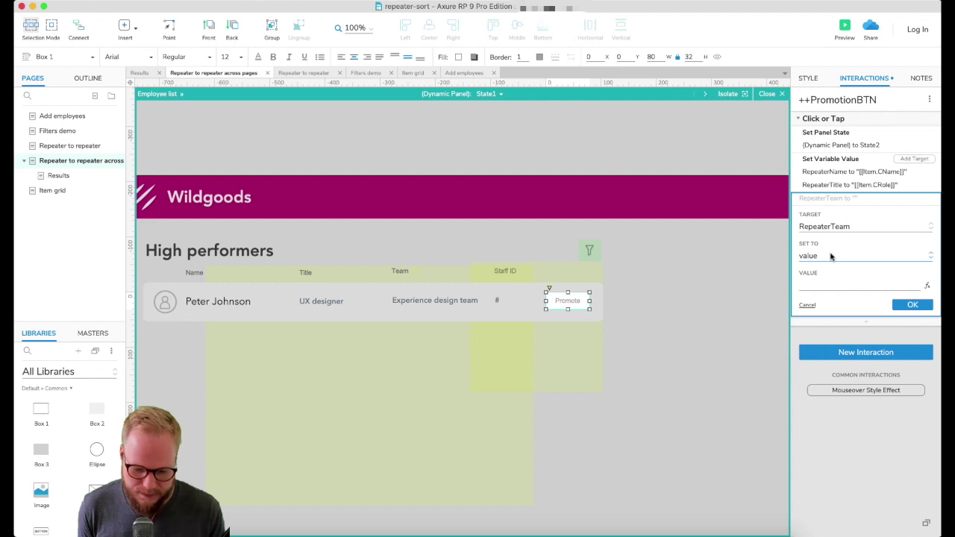
click(927, 286)
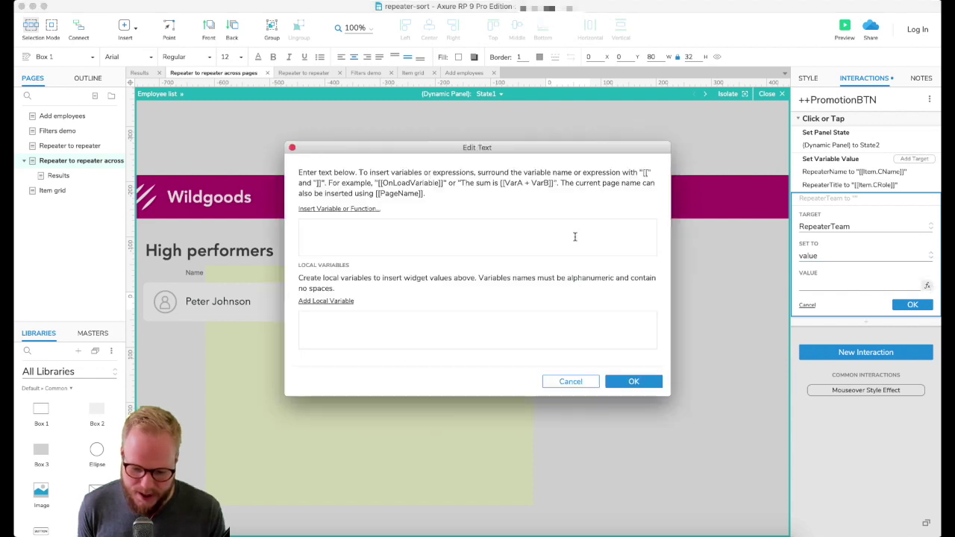
click(376, 211)
scroll(356, 364, down, 1)
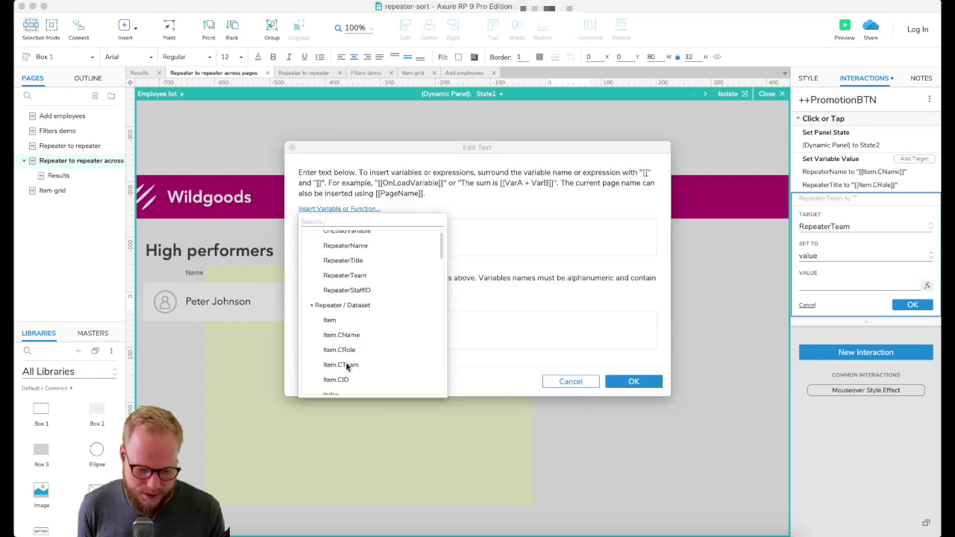
click(340, 365)
click(633, 382)
click(913, 305)
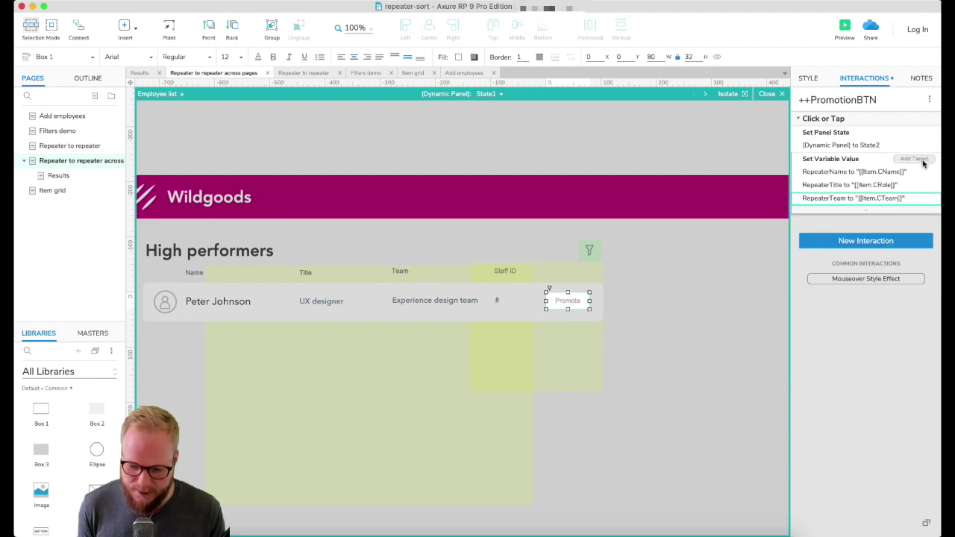
Set RepeaterStaffID to [[Item.CID]], then close panel editing to return to the page.
click(914, 159)
click(841, 299)
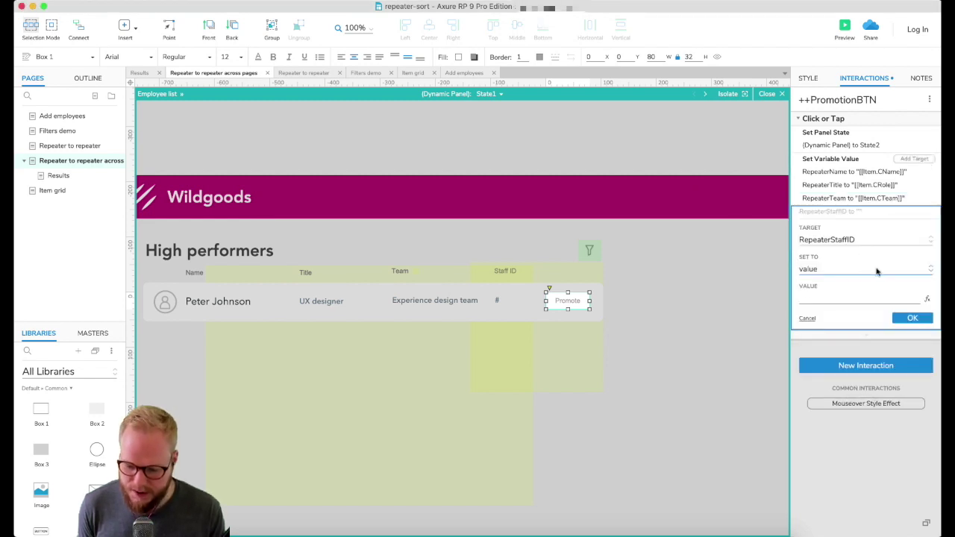
click(927, 299)
click(351, 209)
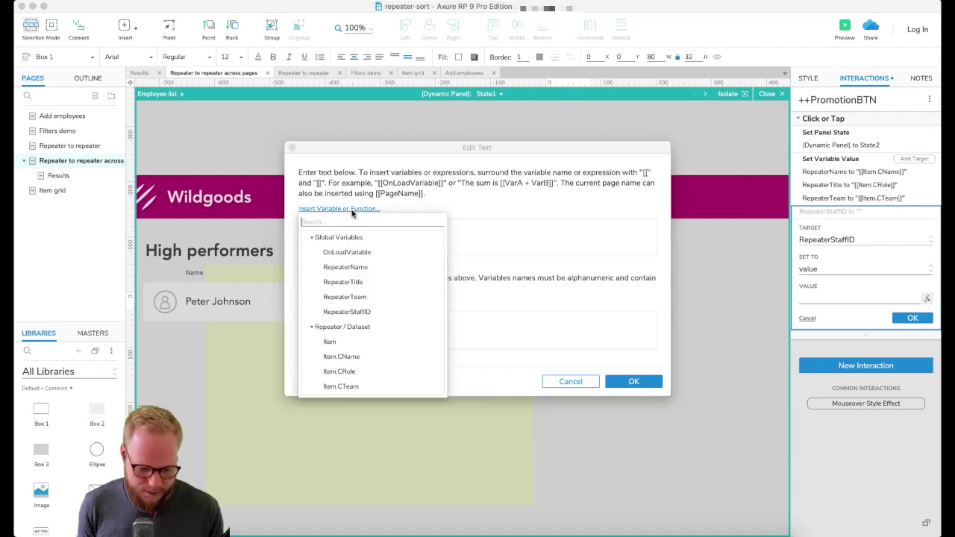
scroll(339, 358, down, 3)
click(343, 374)
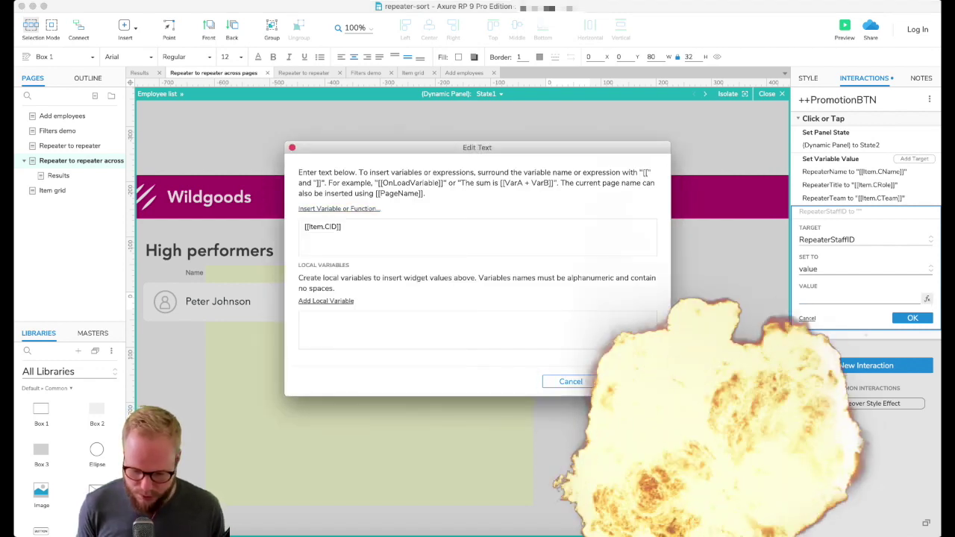
click(634, 382)
click(913, 318)
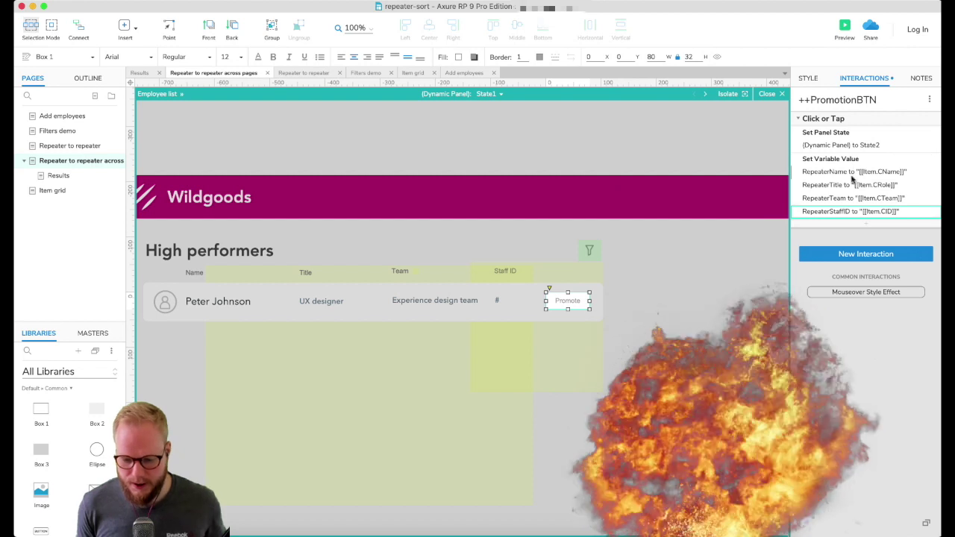
click(687, 308)
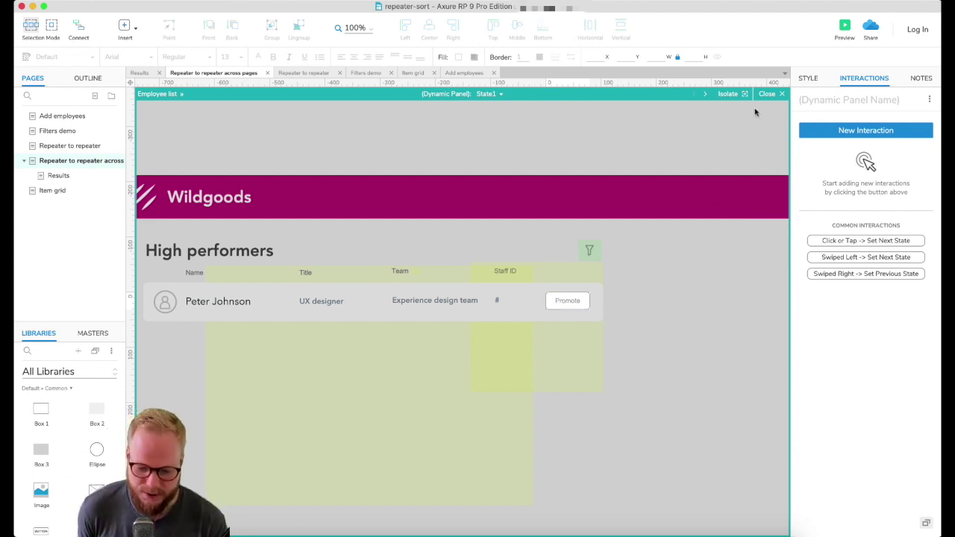
click(771, 95)
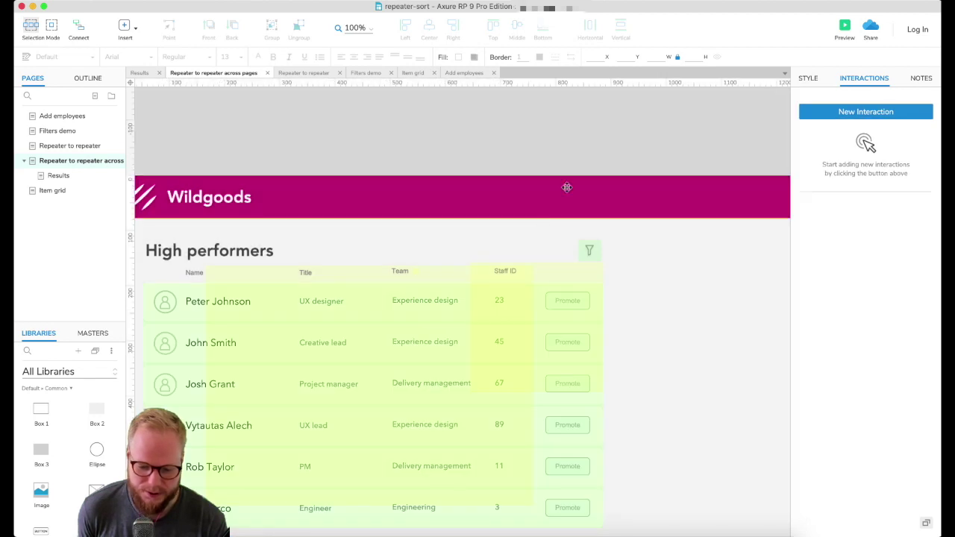
Preview the prototype in the browser and promote the employee in the second row.
click(844, 28)
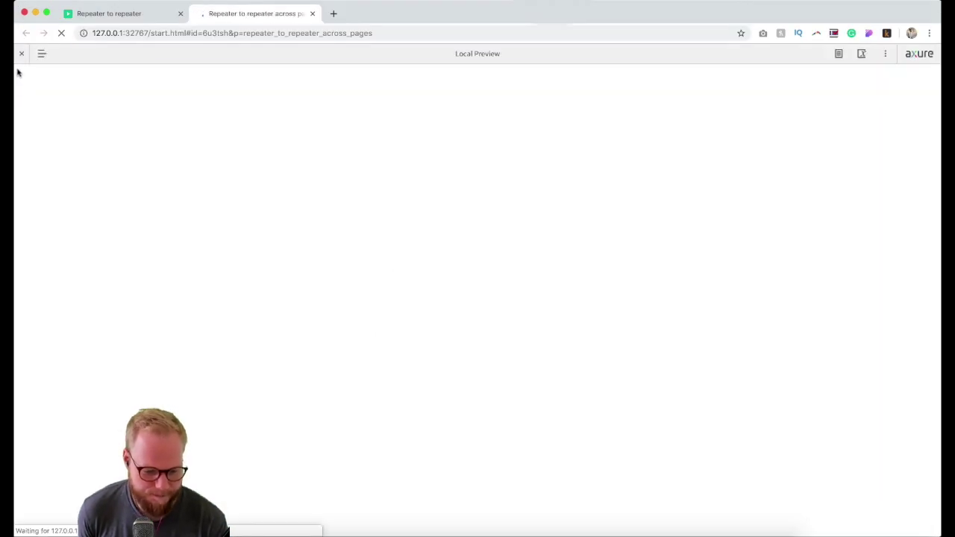
click(21, 54)
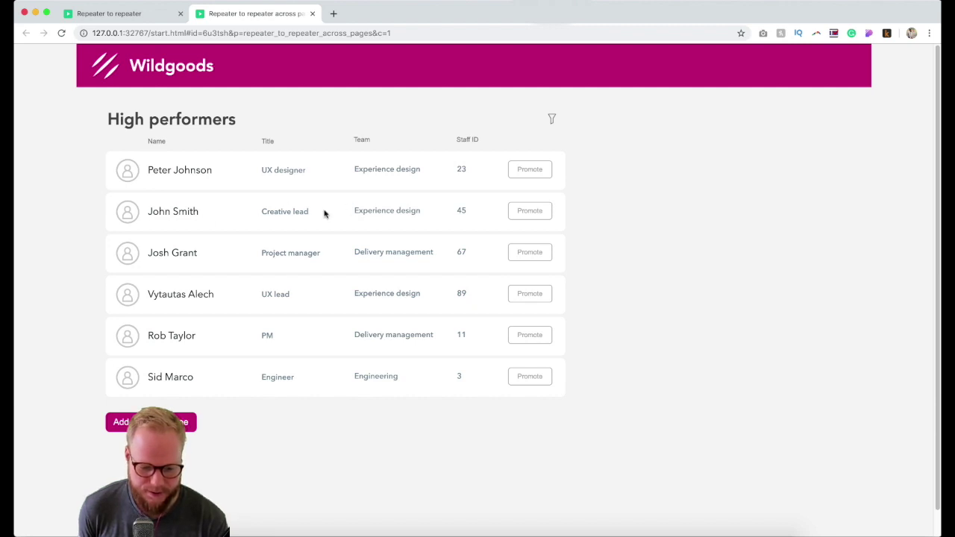
click(536, 215)
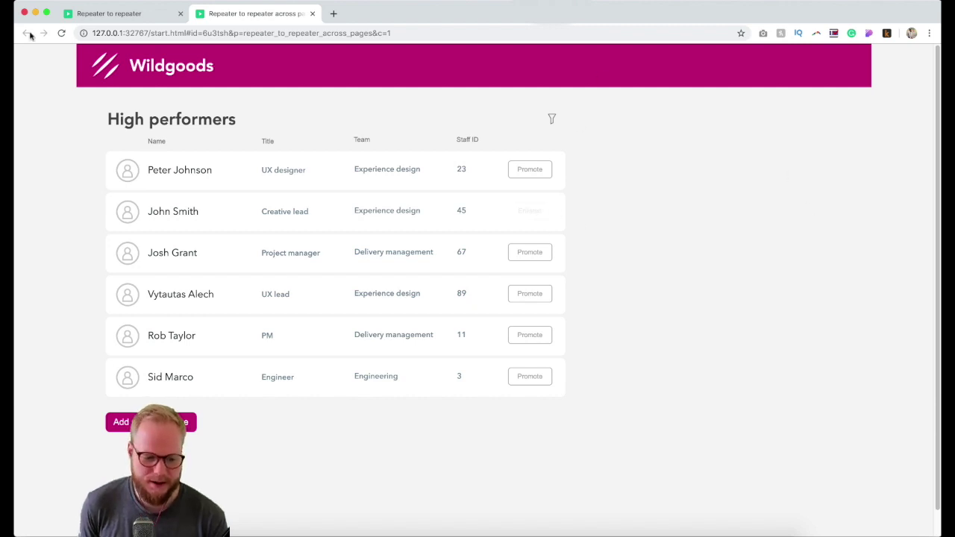
Reload, promote the same employee again, and check that Results still reads None added.
click(62, 33)
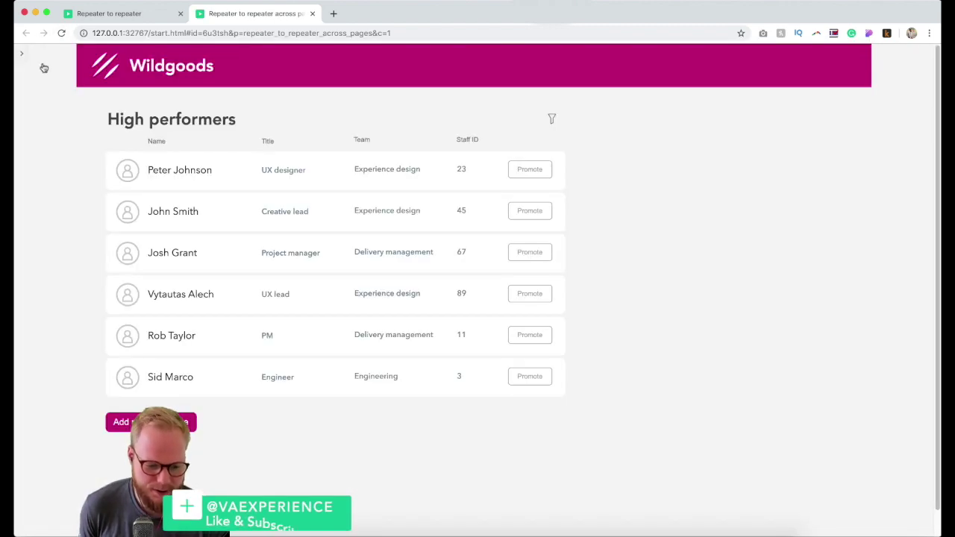
click(21, 54)
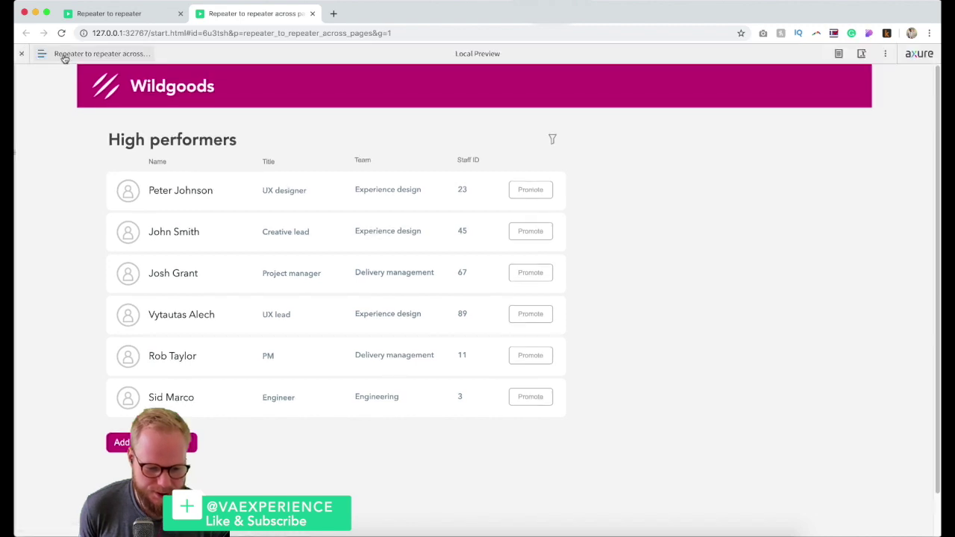
click(65, 56)
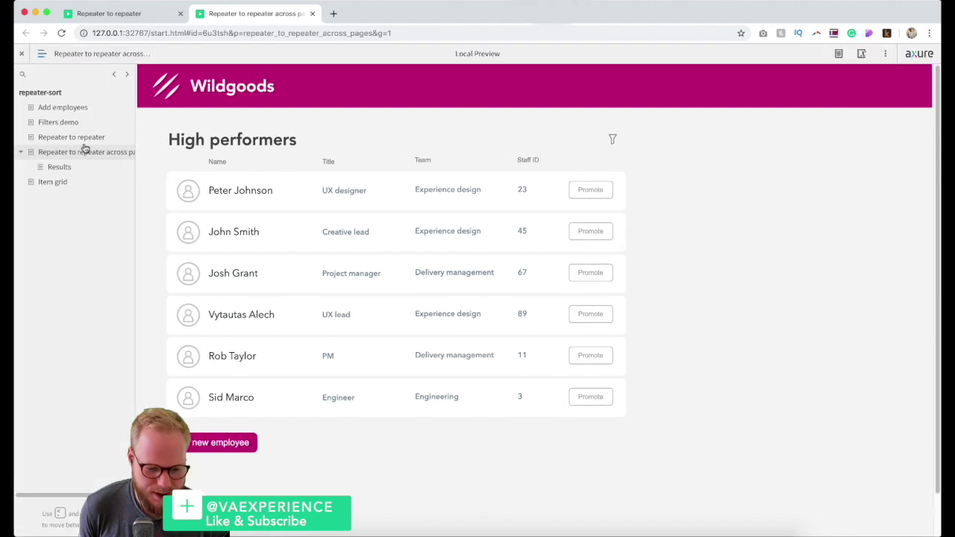
click(598, 230)
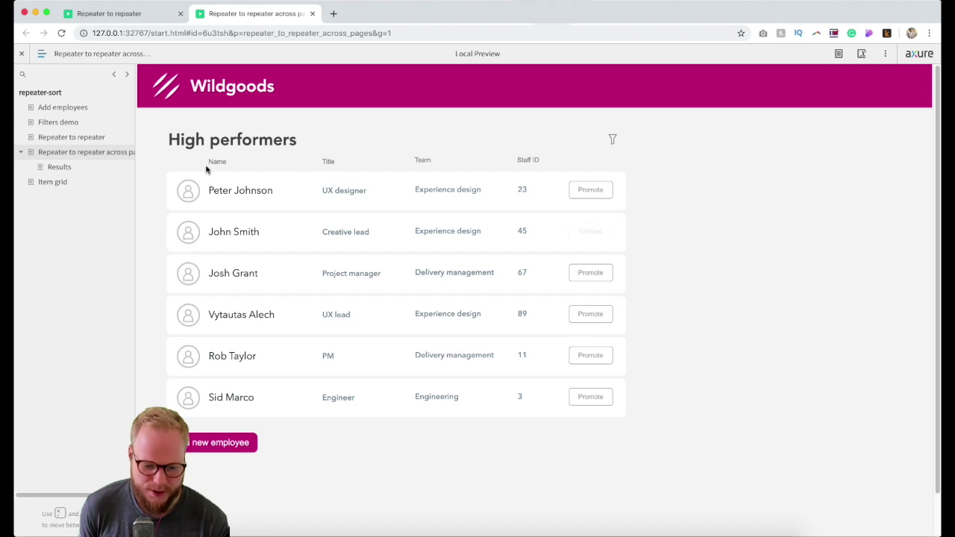
click(59, 166)
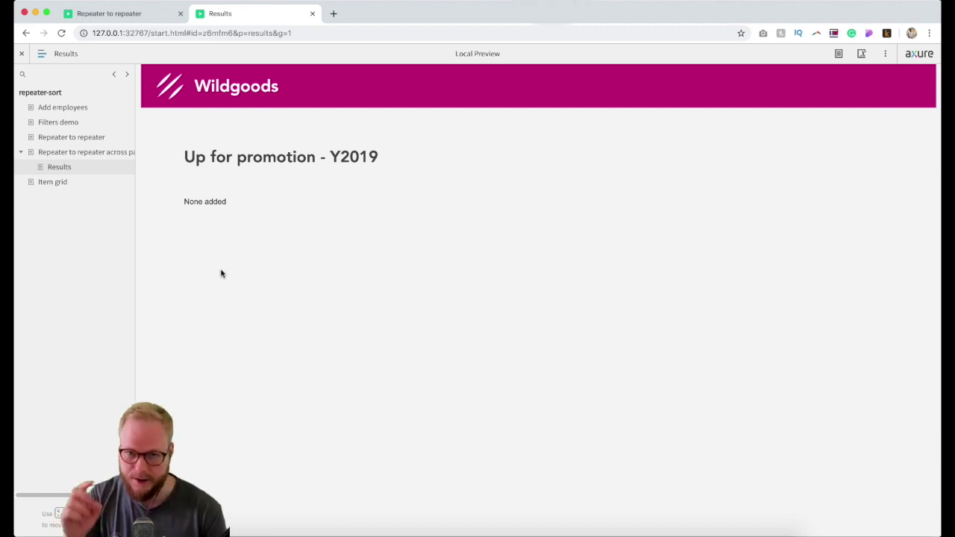
click(312, 13)
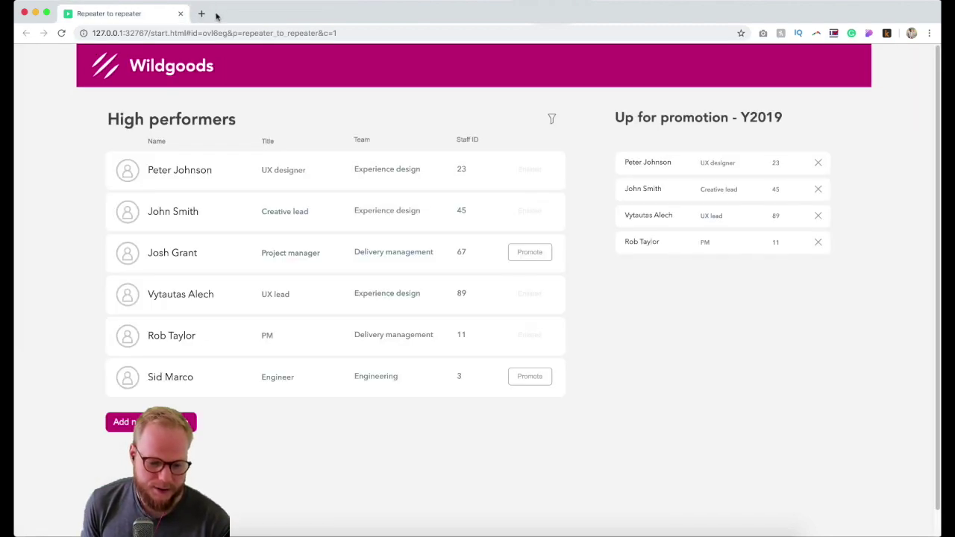
Close the browser preview, open the Results page and select the To promote list repeater.
click(180, 14)
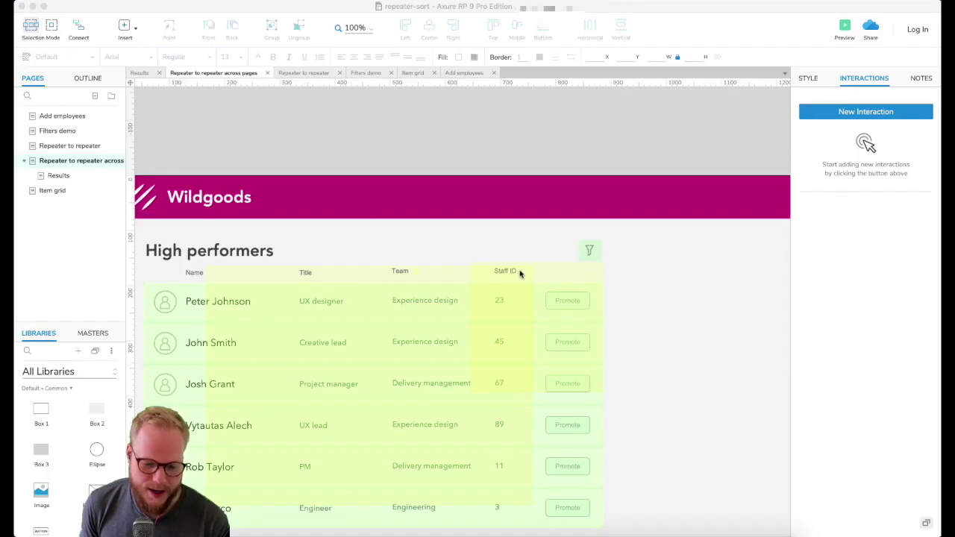
click(62, 176)
click(533, 337)
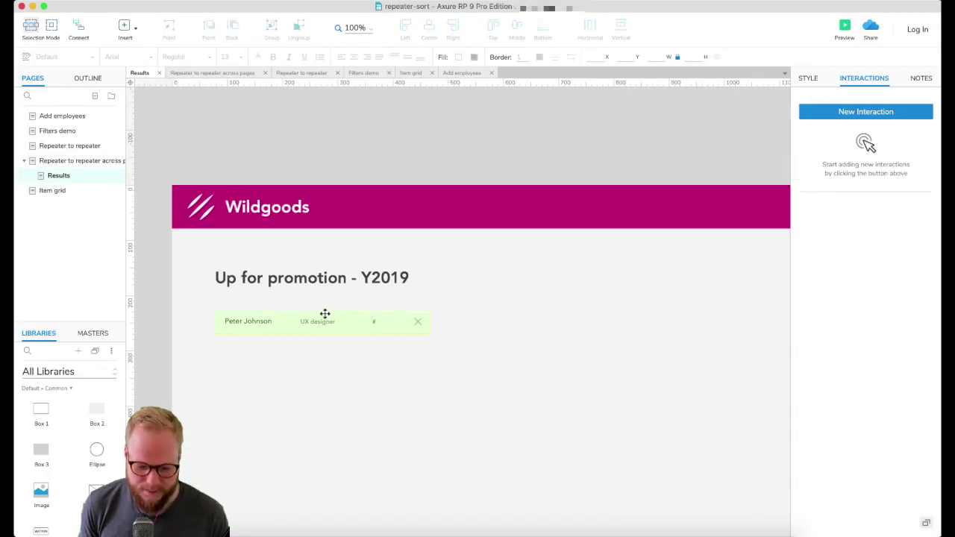
click(323, 314)
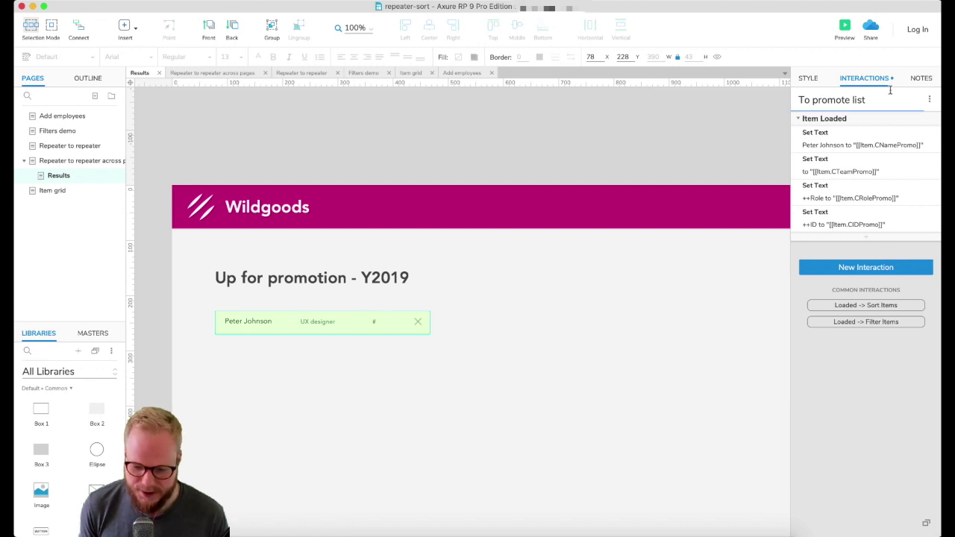
Review the repeater's data columns and Item Loaded actions, collapse Item Loaded, then deselect the repeater.
click(806, 79)
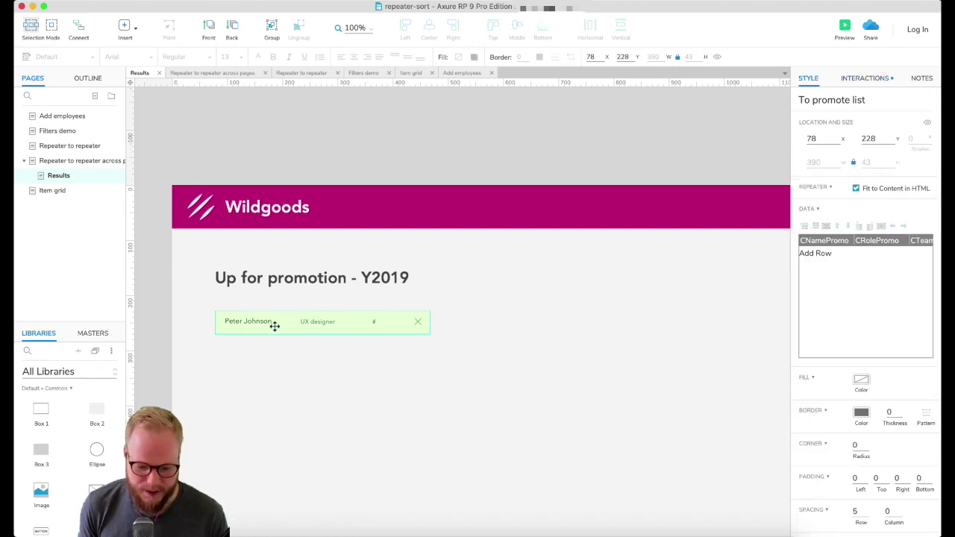
click(864, 77)
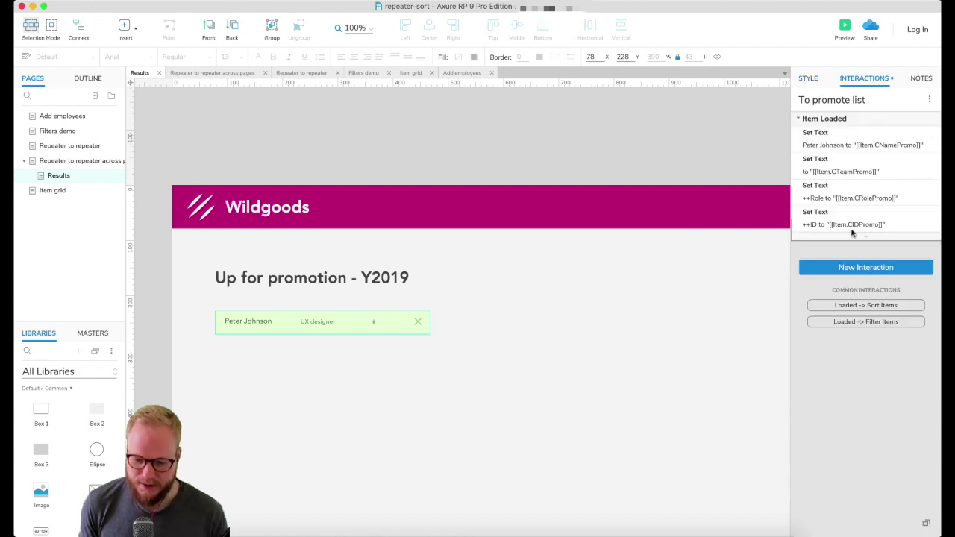
click(808, 79)
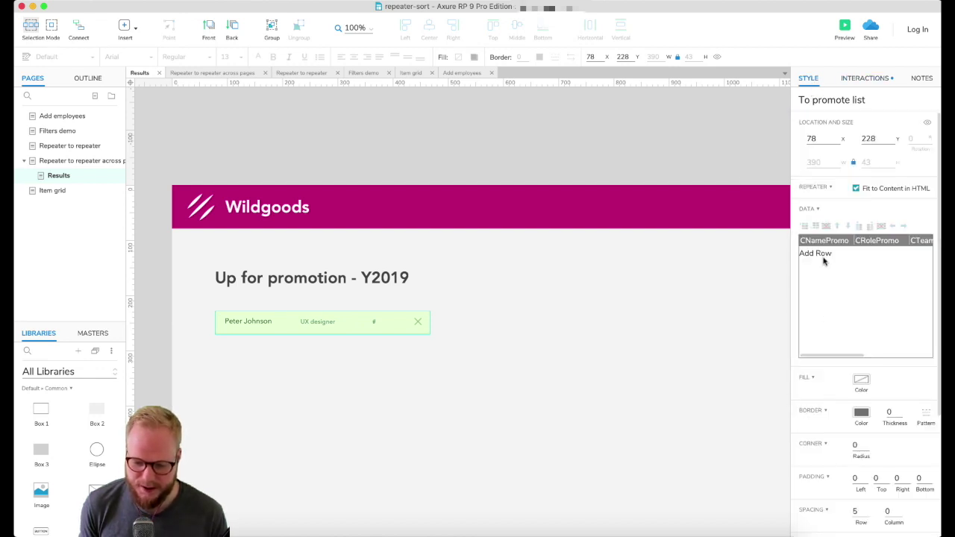
click(864, 77)
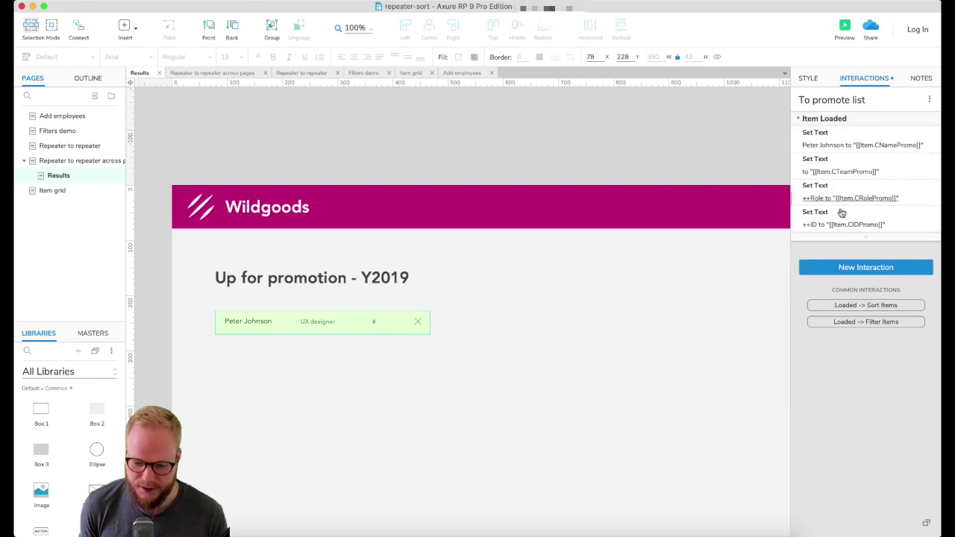
click(798, 118)
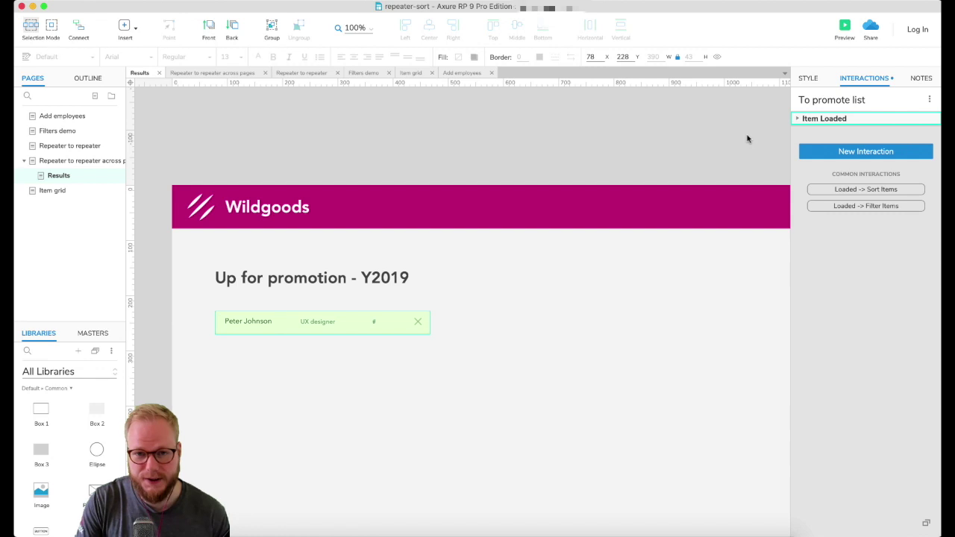
click(666, 148)
click(368, 321)
click(610, 133)
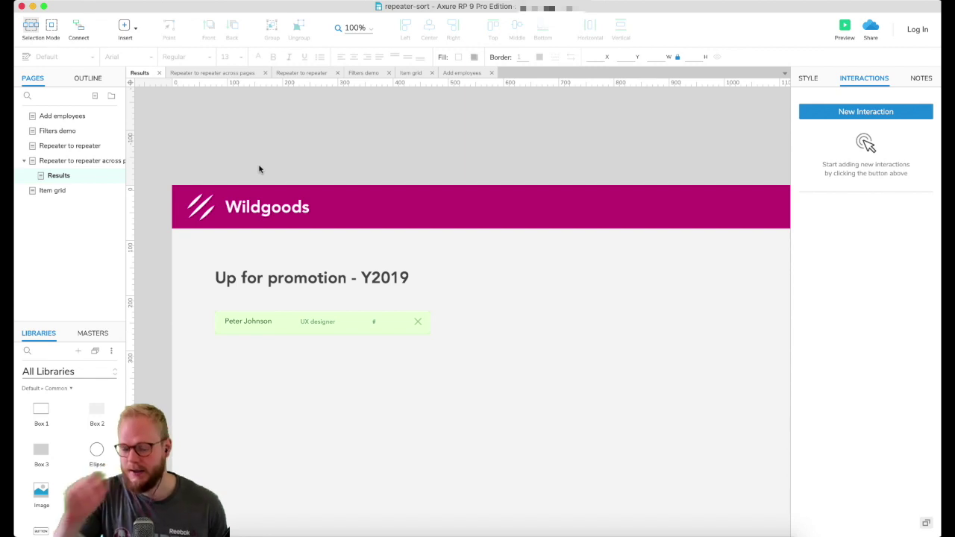
Drop a started Wildgoods banner interaction and give the Results page a Page Loaded event instead.
click(523, 198)
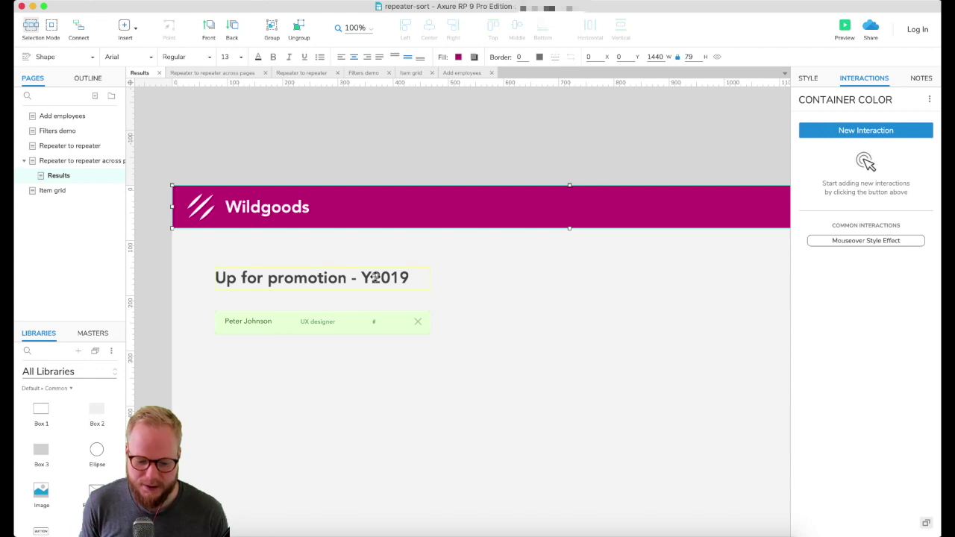
click(844, 134)
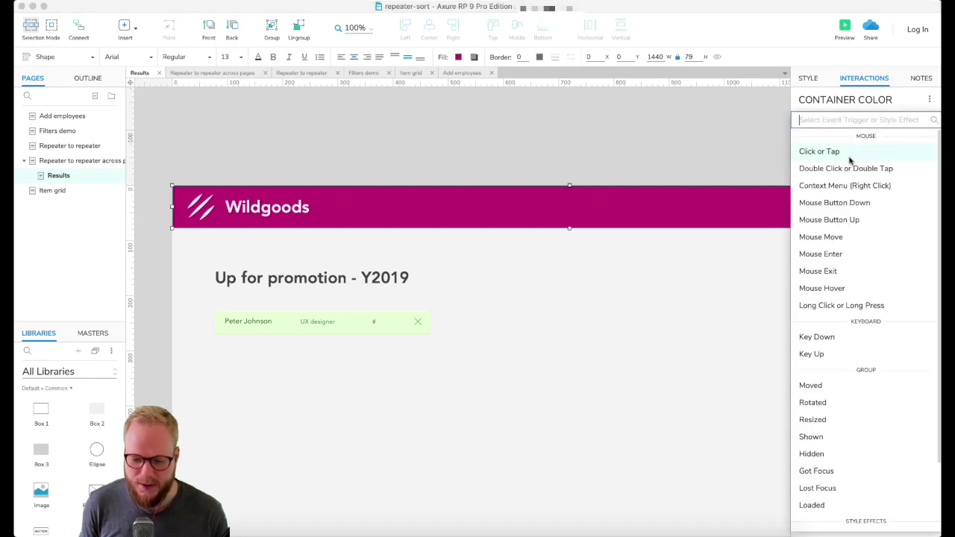
key(Escape)
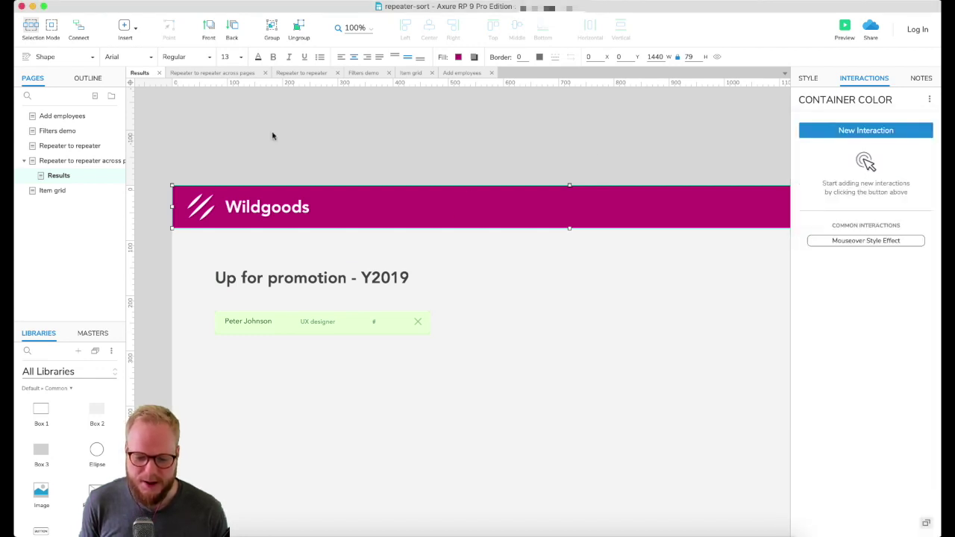
click(246, 173)
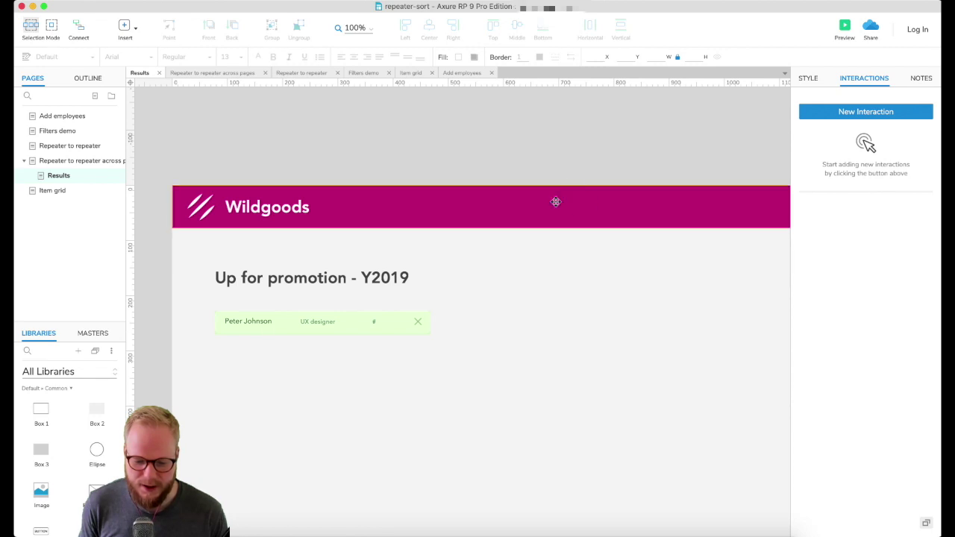
click(867, 113)
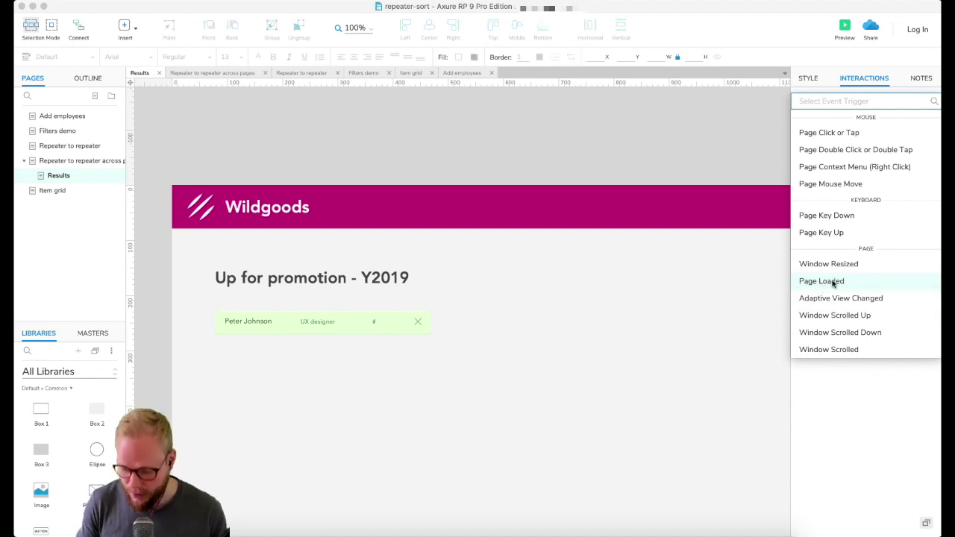
click(832, 281)
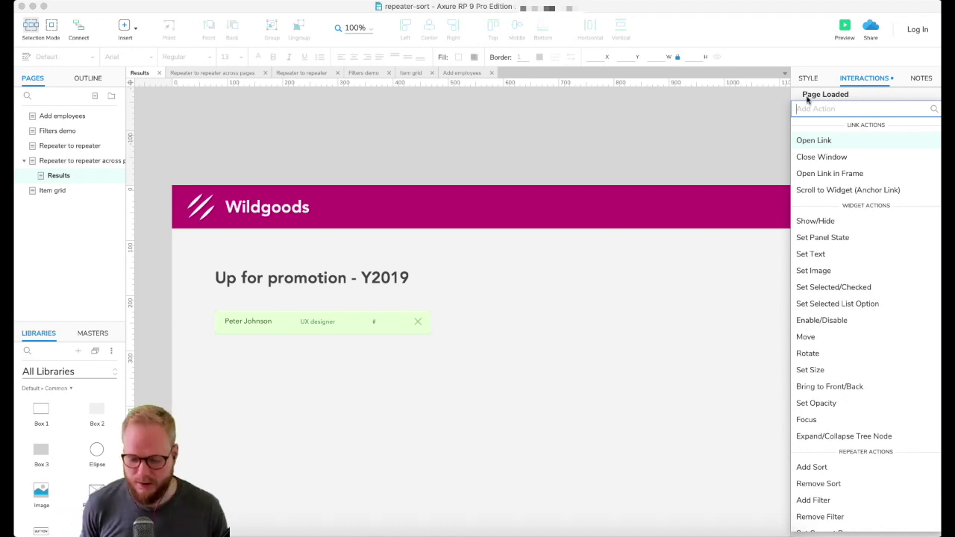
Under Page Loaded, add an Add Rows action targeting To promote list and open its row editor.
scroll(838, 341, down, 5)
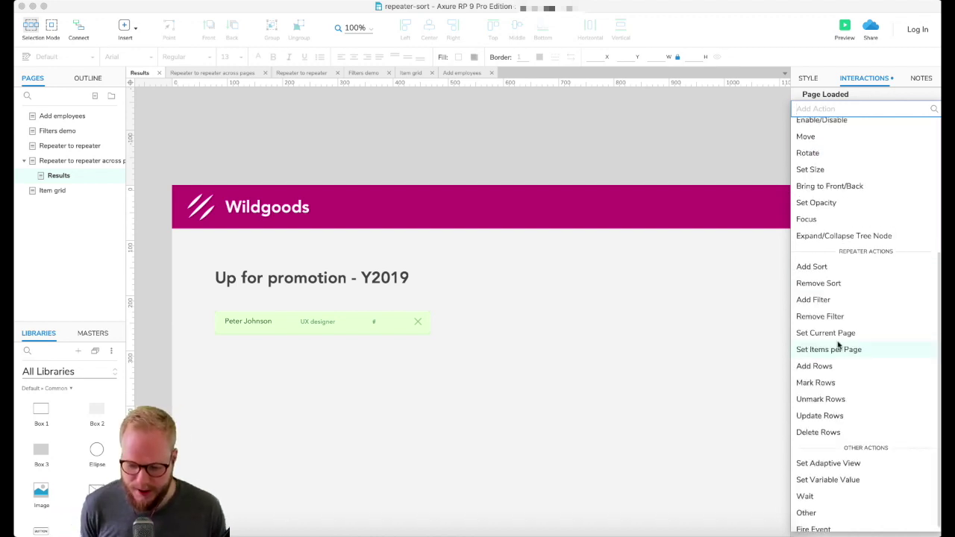
scroll(856, 362, down, 1)
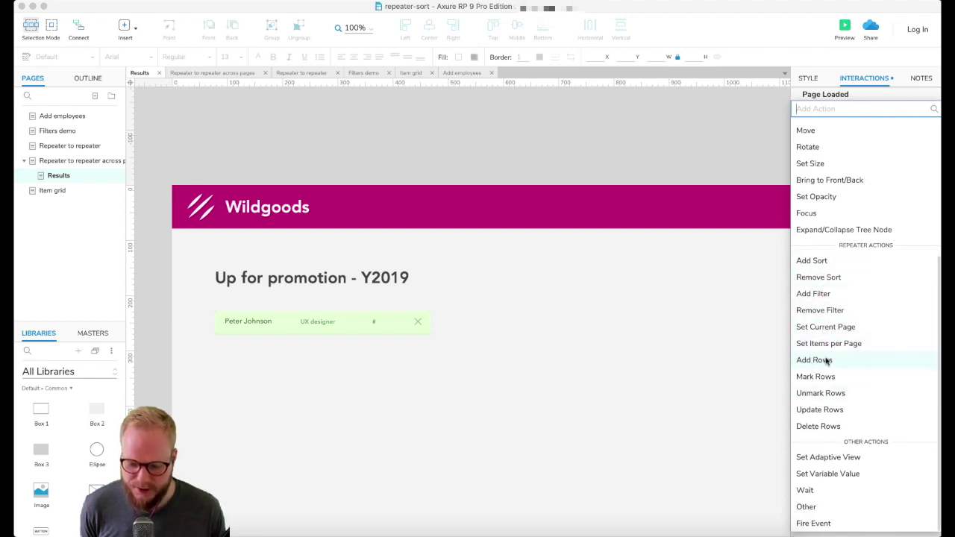
click(814, 362)
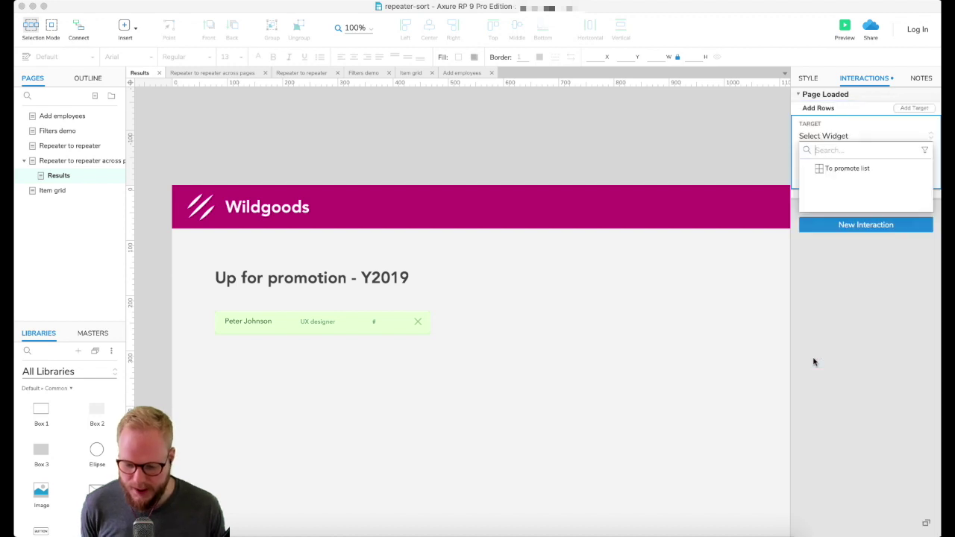
click(854, 170)
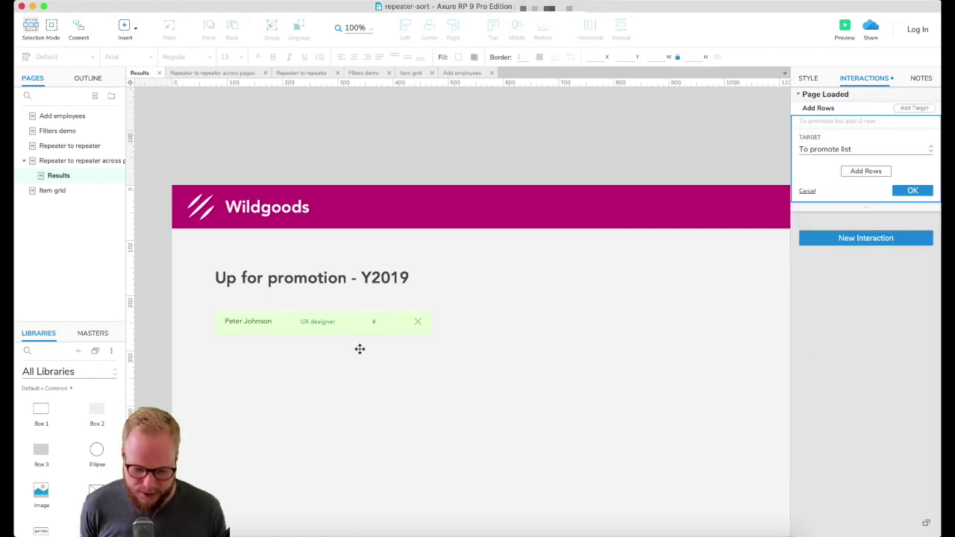
click(867, 171)
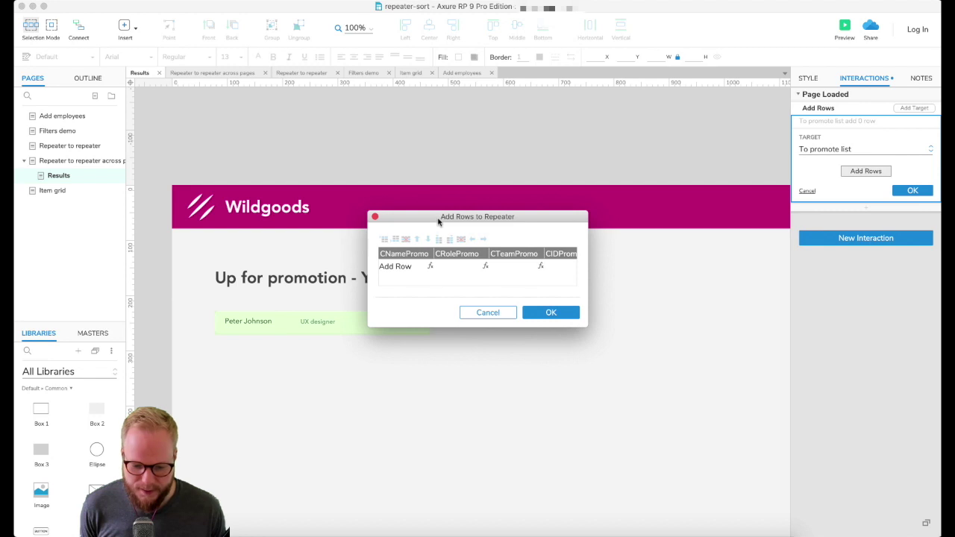
Enlarge the row editor and set CNamePromo to RepeaterName and CRolePromo to RepeaterTitle.
drag(437, 219, 473, 159)
drag(620, 270, 736, 371)
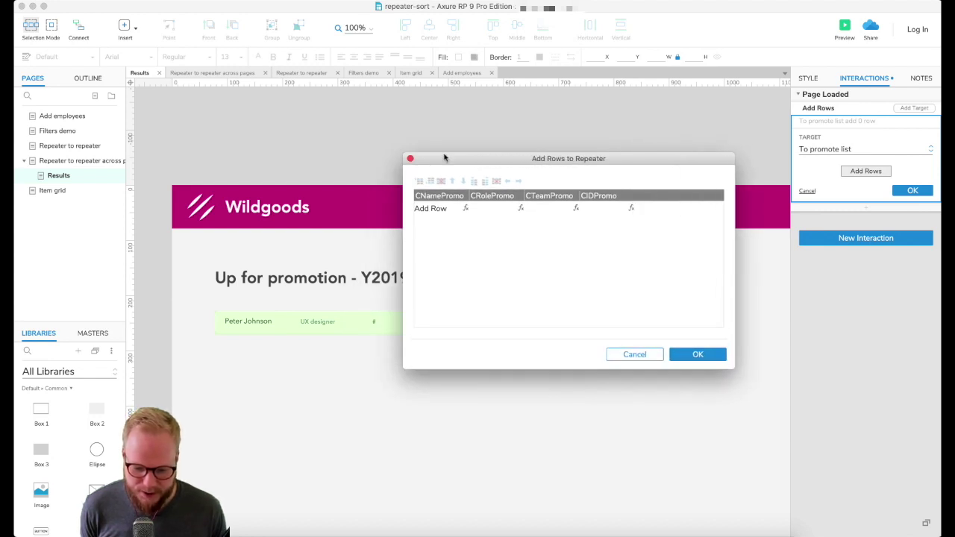
click(465, 209)
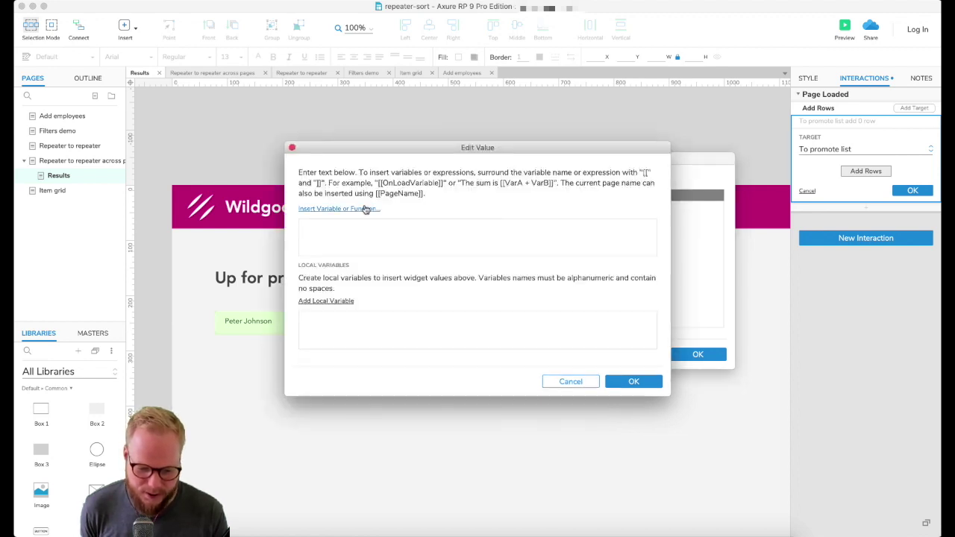
click(364, 209)
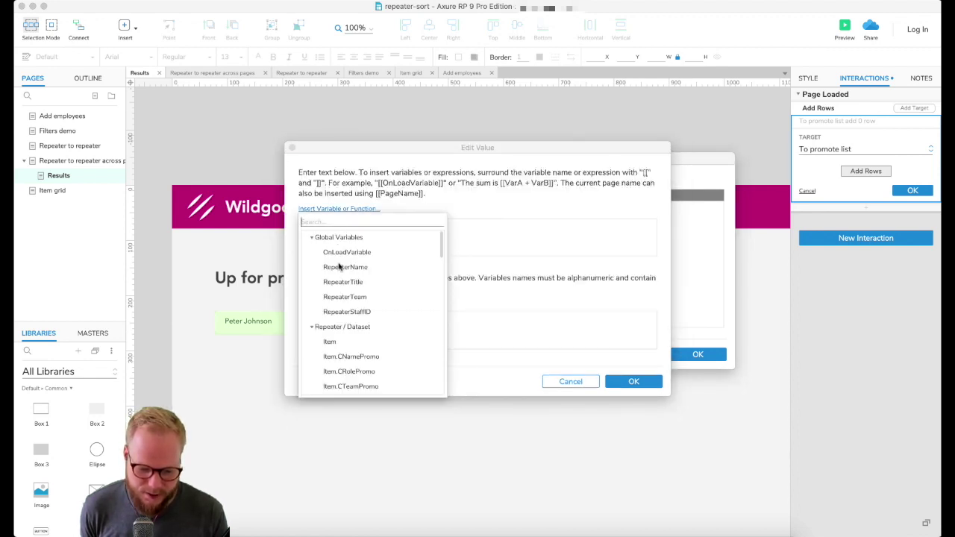
click(338, 267)
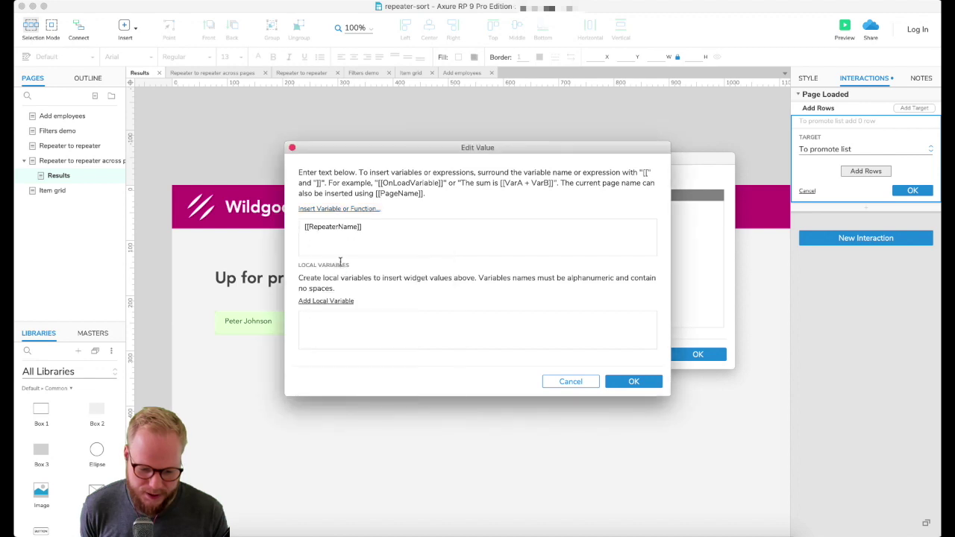
click(633, 381)
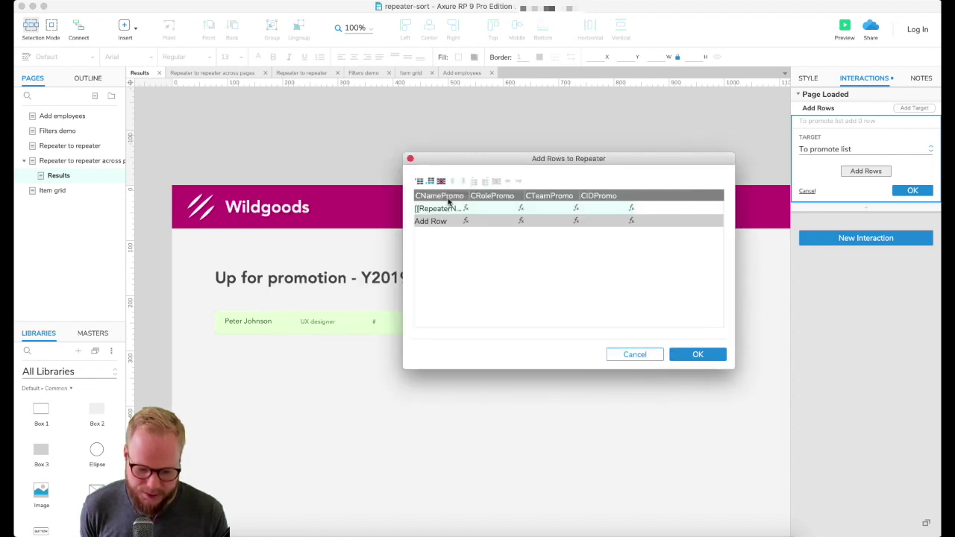
click(521, 208)
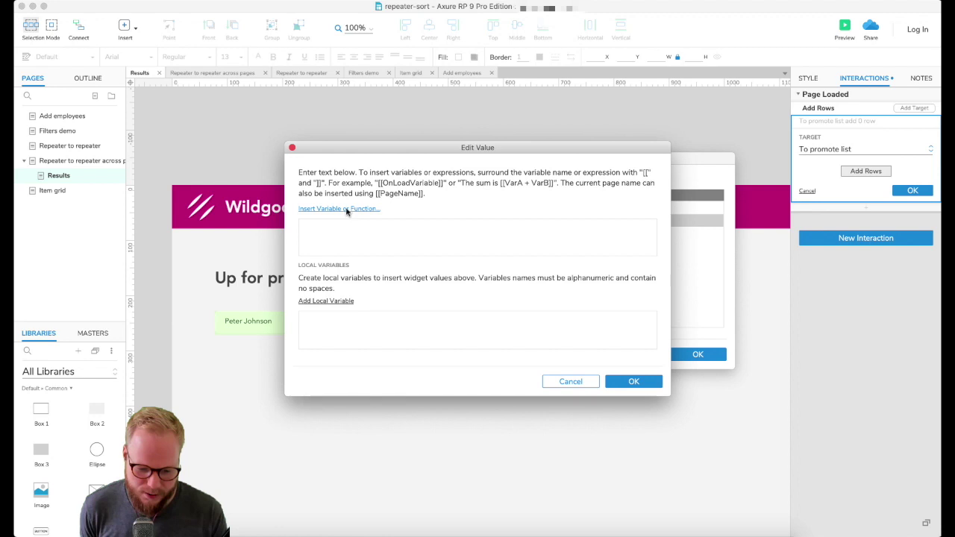
click(347, 209)
click(355, 283)
click(633, 381)
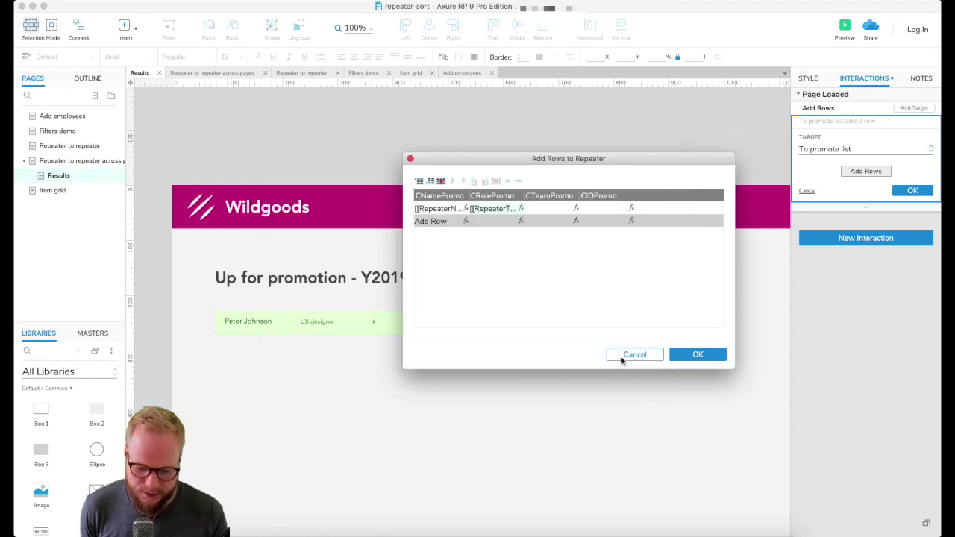
Set CTeamPromo to RepeaterTeam and CIDPromo to RepeaterStaffID.
click(573, 209)
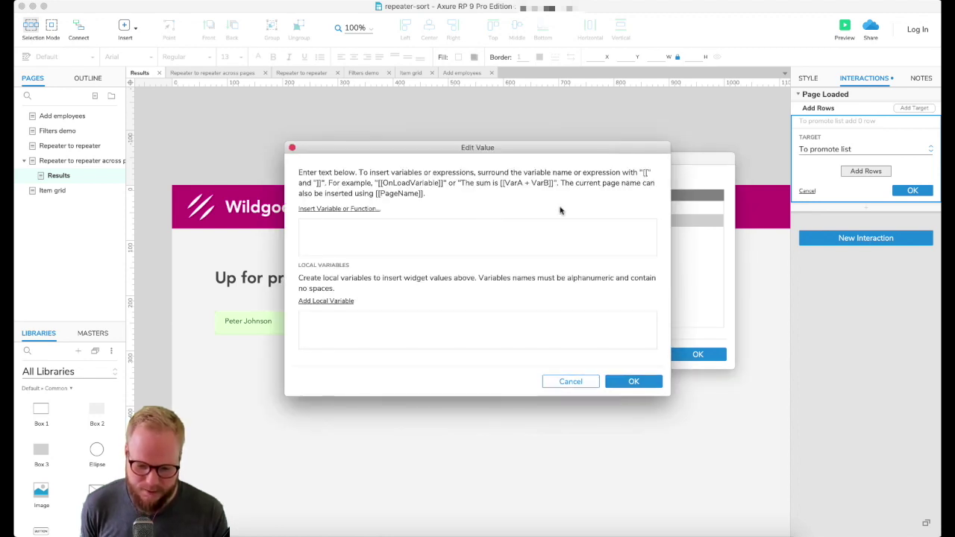
click(347, 210)
click(354, 297)
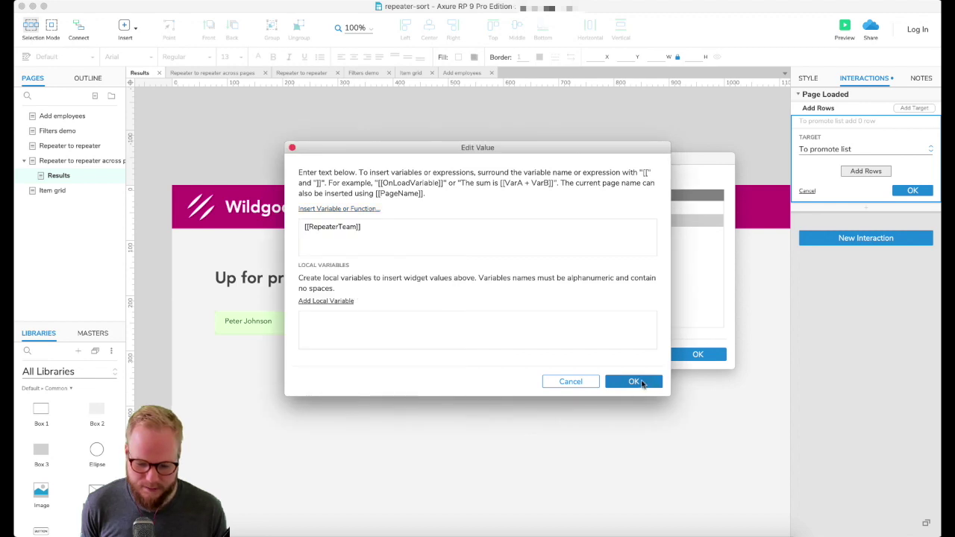
click(634, 381)
click(631, 209)
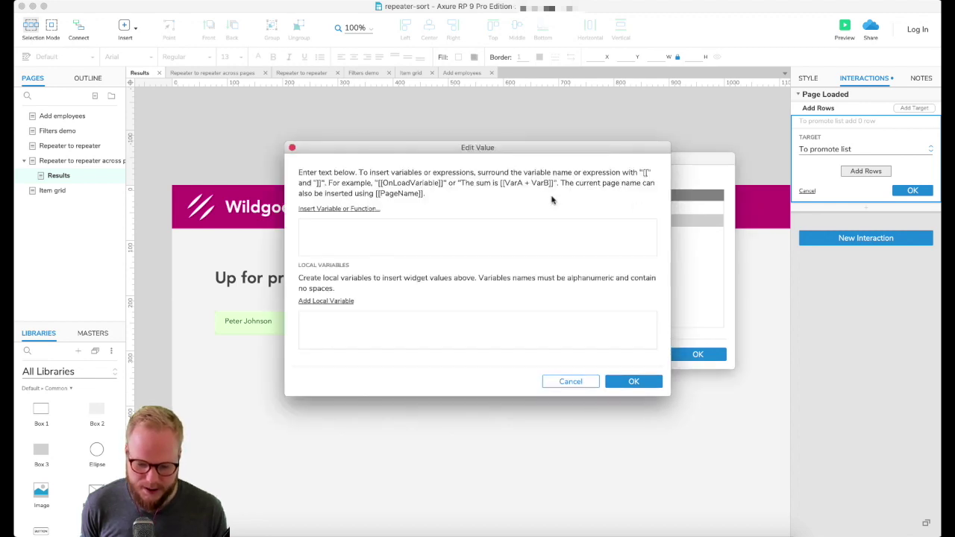
click(348, 210)
click(353, 313)
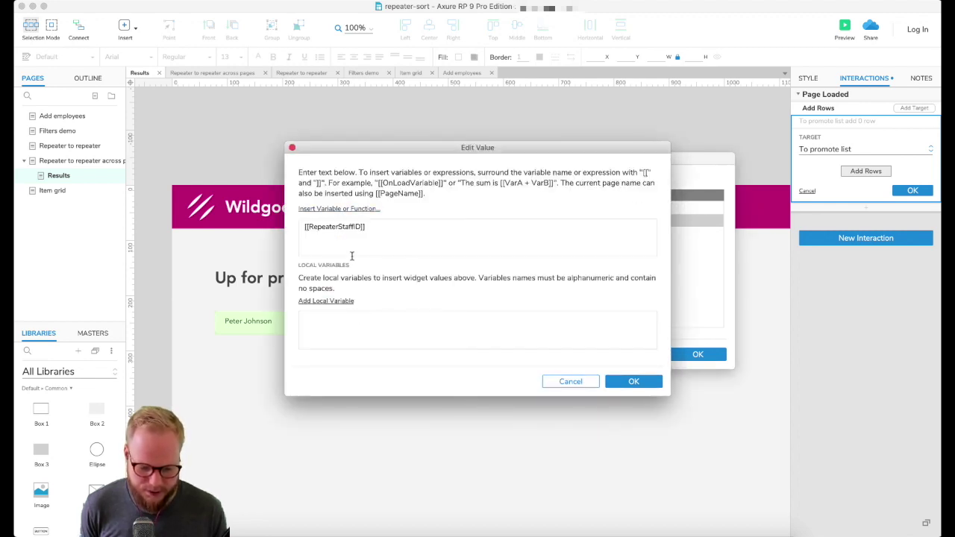
click(632, 380)
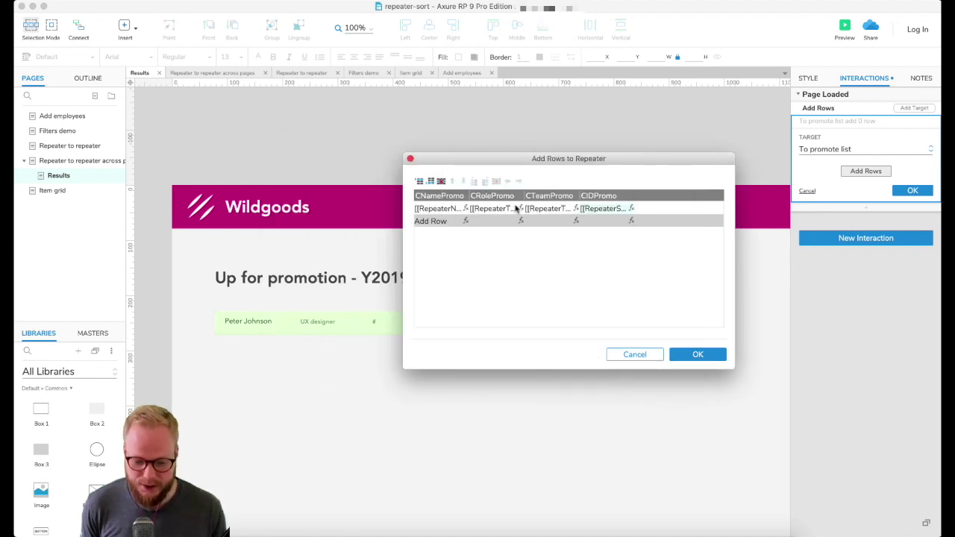
Confirm the row, save the Add Rows action and preview the Results page.
click(704, 355)
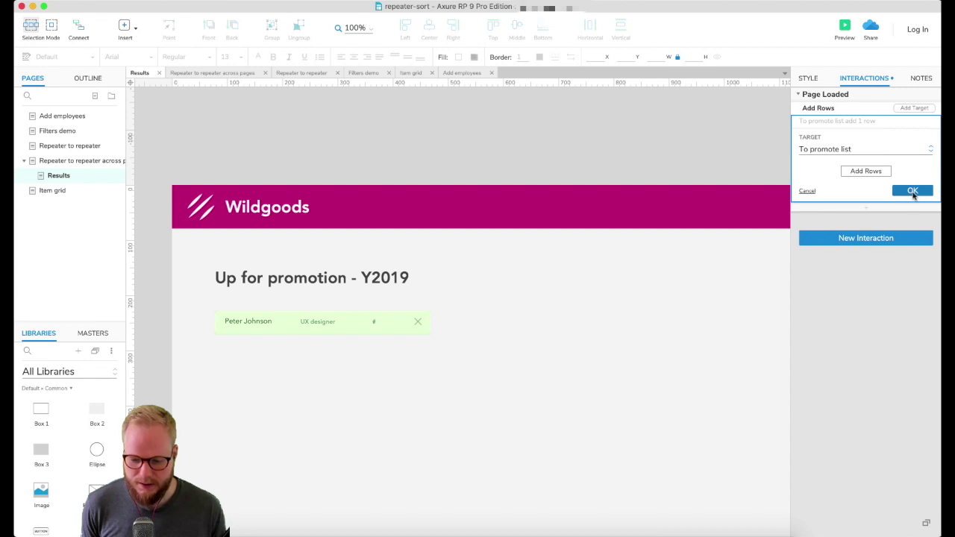
click(912, 192)
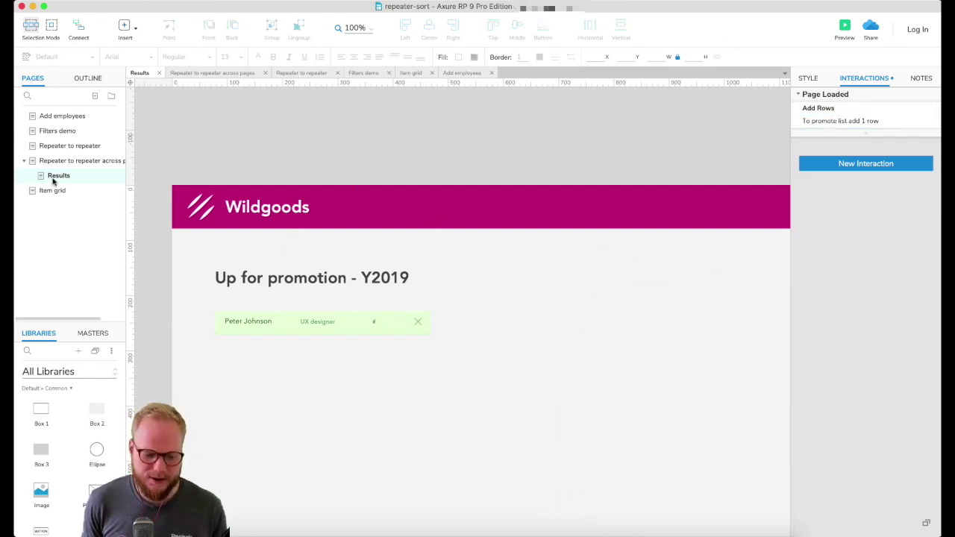
click(844, 28)
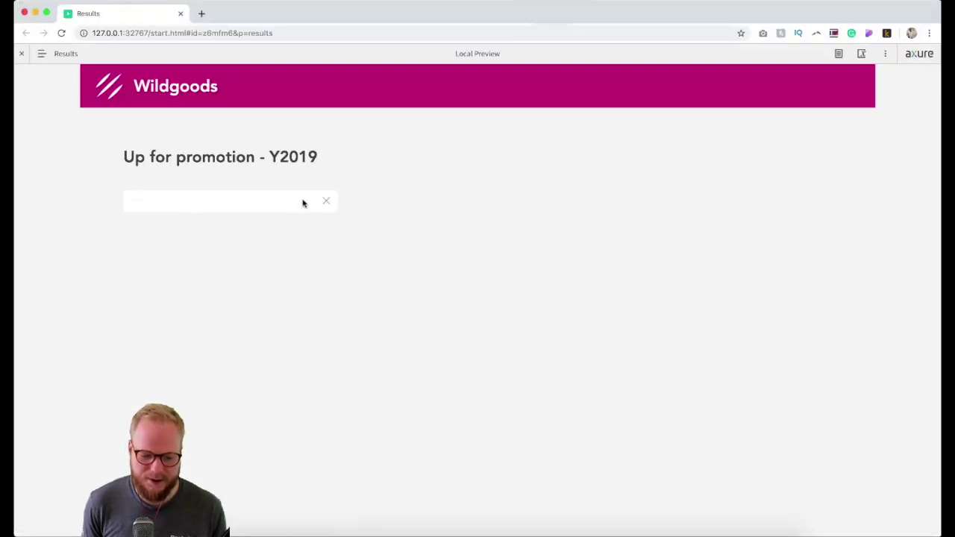
In the preview, go to High performers and promote the UX lead with staff ID 89.
click(42, 53)
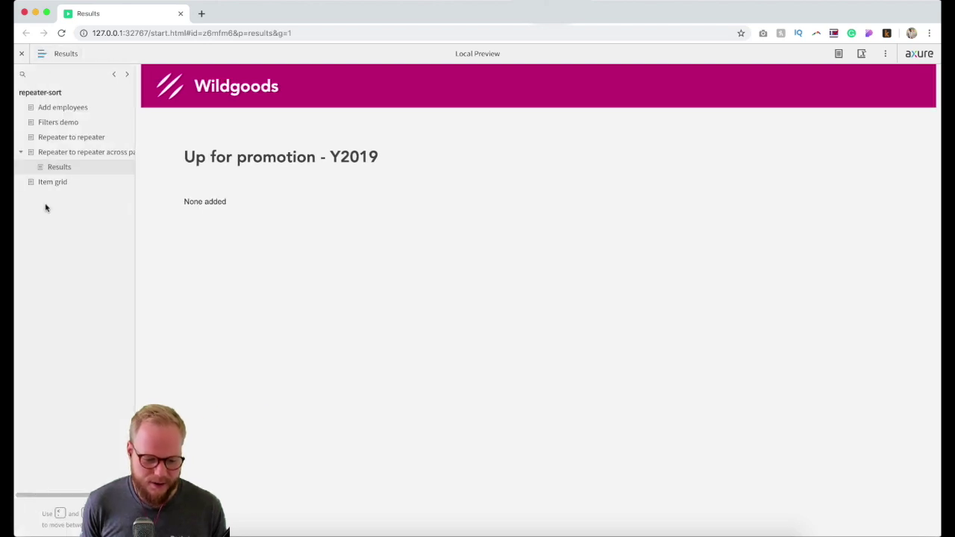
click(72, 153)
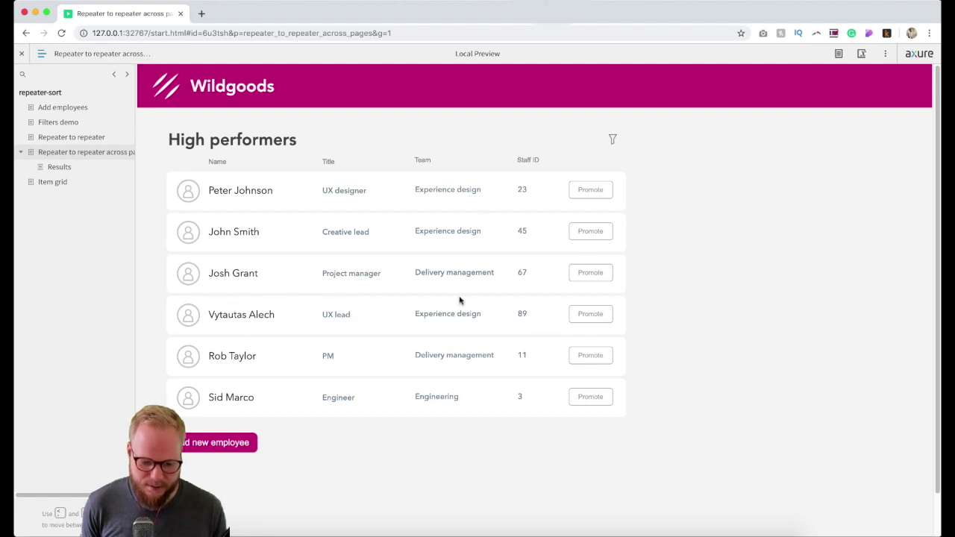
click(600, 314)
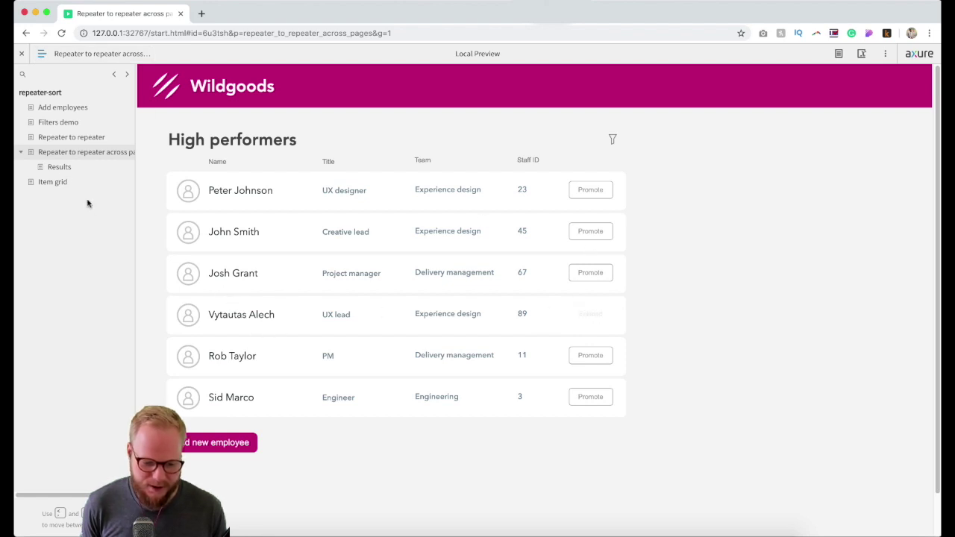
Verify the promoted employee appears on the Results page, then close the preview.
click(61, 169)
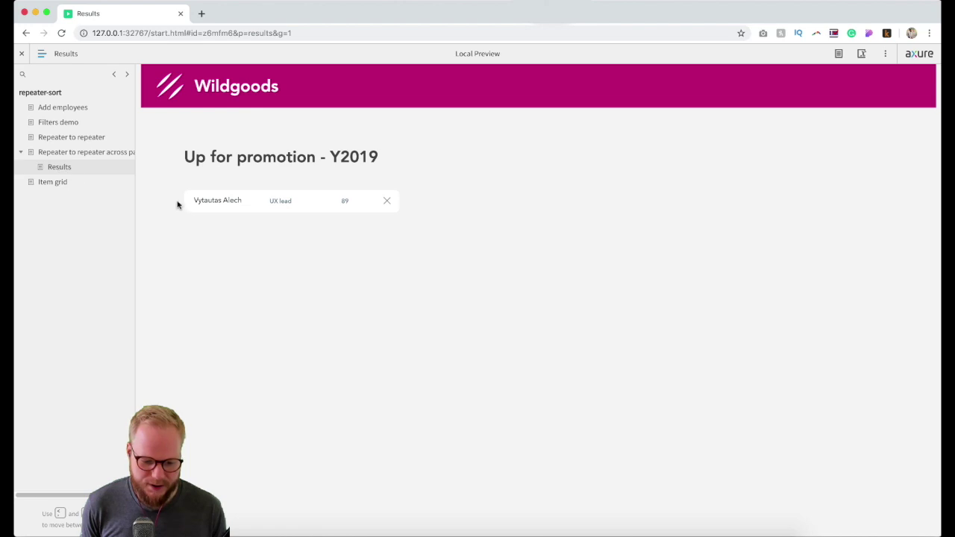
drag(193, 200, 284, 202)
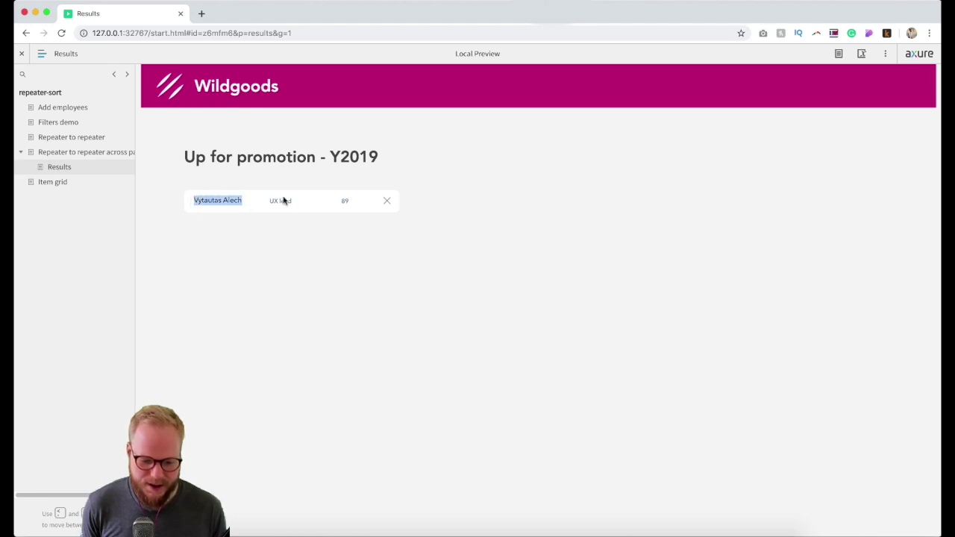
click(263, 201)
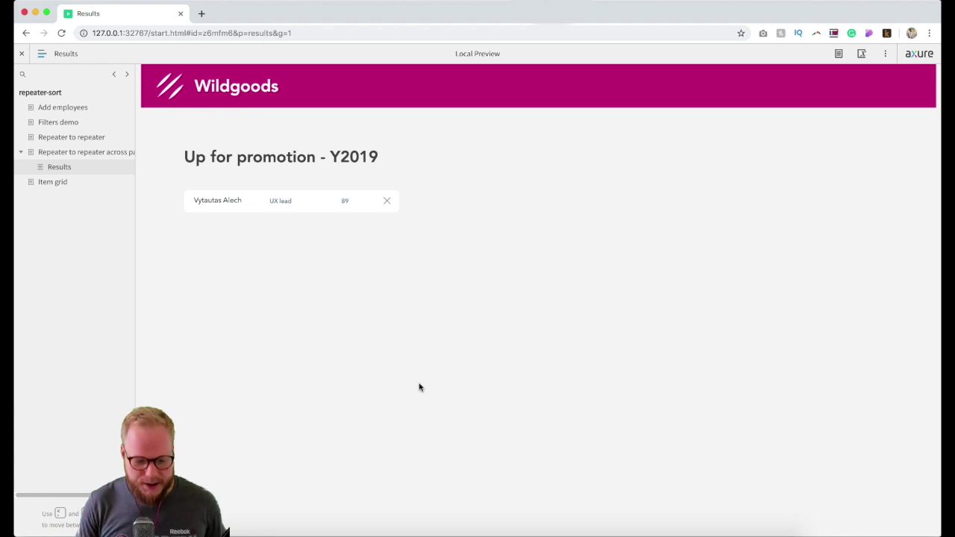
click(41, 54)
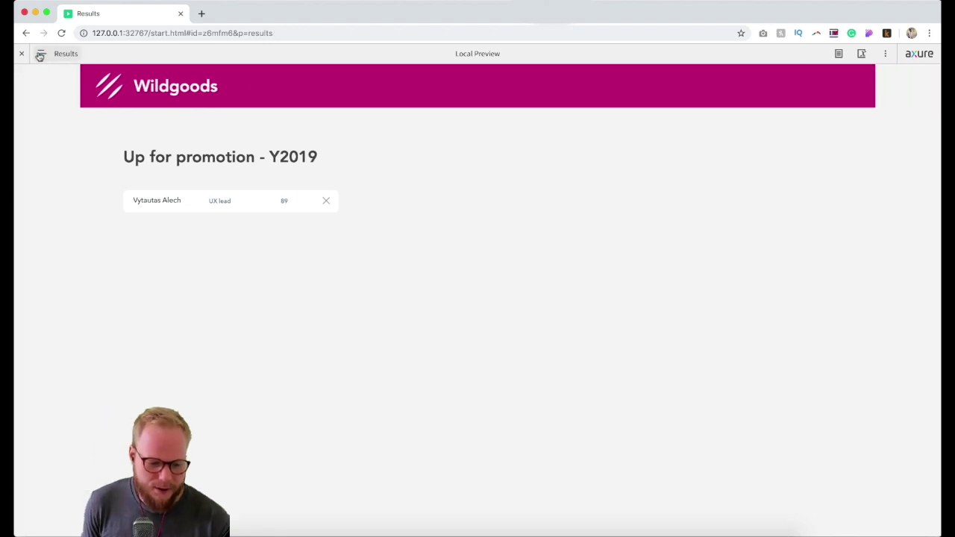
click(41, 54)
click(55, 153)
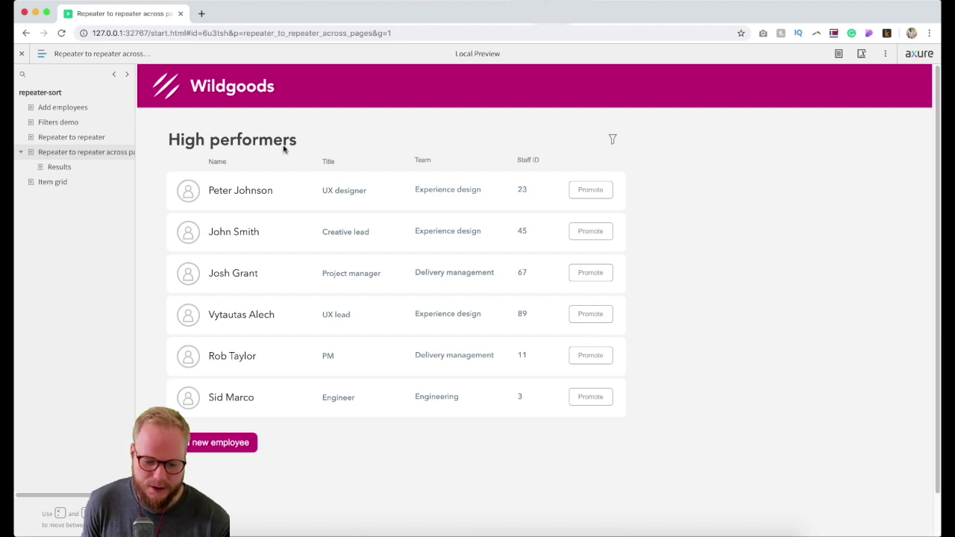
click(65, 168)
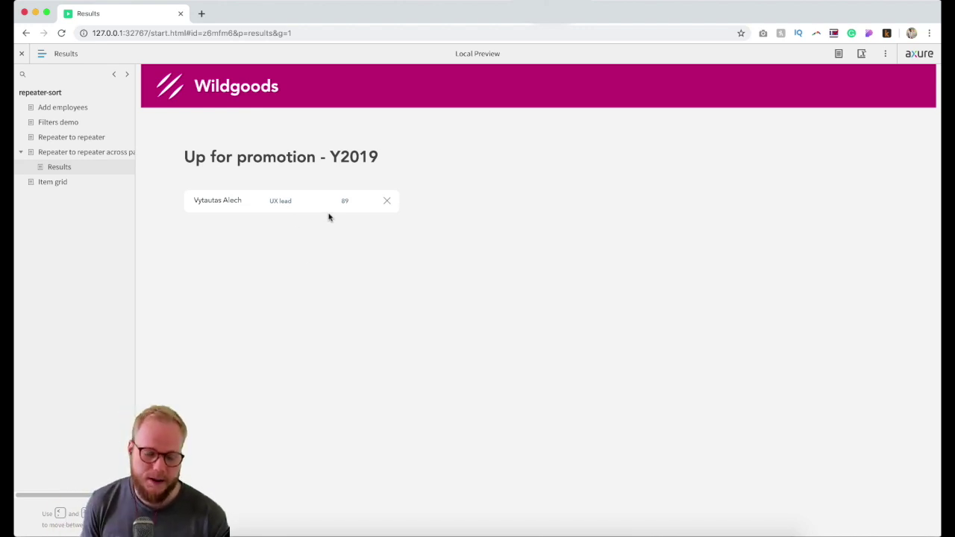
click(180, 14)
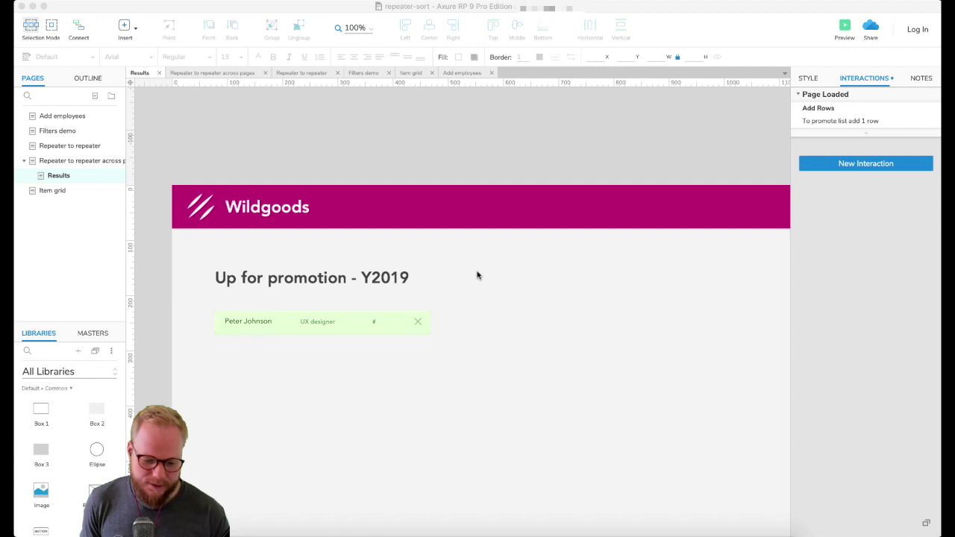